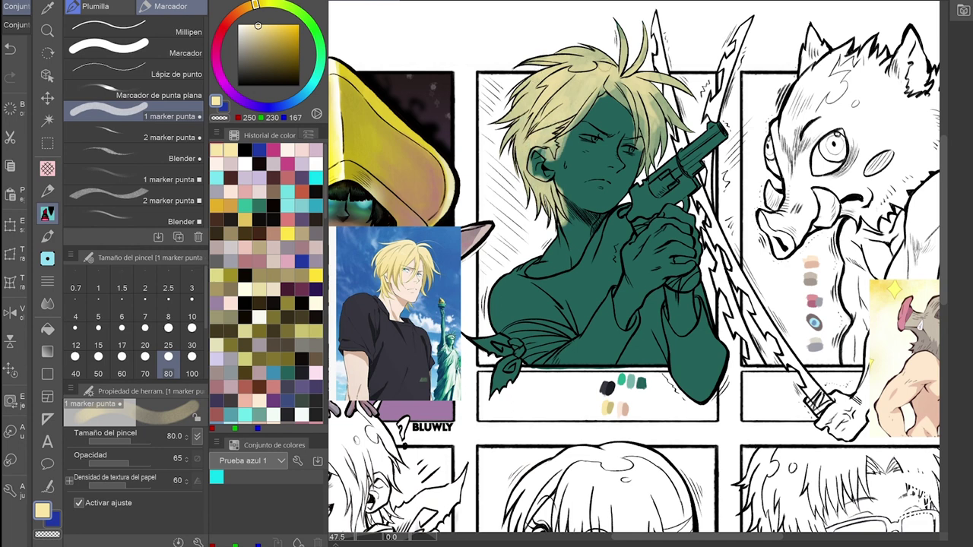
Step: Paint the blond character's hair pale yellow and his shirt sleeve dark with the 1 marker punta brush at size 80
left_click_drag(643, 84, 680, 122)
left_click_drag(524, 91, 541, 197)
left_click_drag(532, 137, 641, 160)
mouse_move(653, 308)
left_mouse_down()
mouse_move(646, 332)
mouse_move(707, 384)
mouse_move(700, 303)
mouse_move(549, 355)
mouse_move(602, 275)
mouse_move(620, 228)
mouse_move(555, 304)
mouse_move(504, 304)
mouse_move(590, 269)
mouse_move(524, 316)
mouse_move(627, 213)
mouse_move(699, 380)
left_mouse_up()
Step: Sample the light skin tone from the swatches below the panel and paint over the character's face
left_click(621, 408, "alt")
left_click_drag(585, 114, 601, 182)
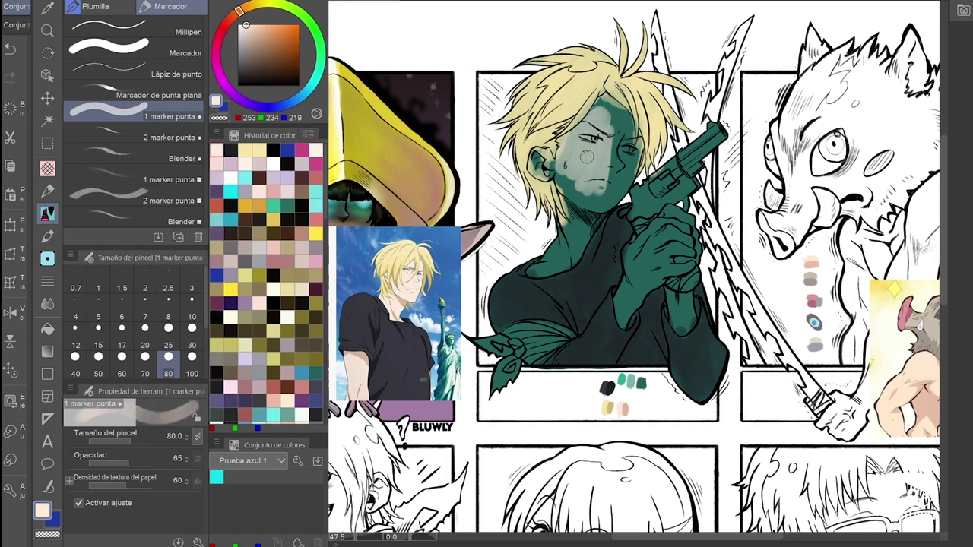
left_click_drag(616, 136, 623, 201)
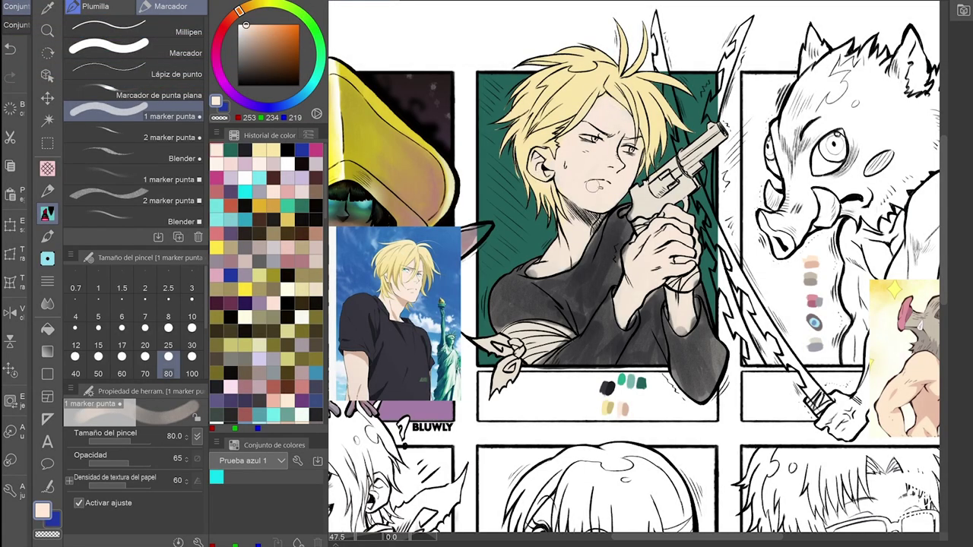
Step: Paint more dark colour on the shirt's shoulder, then cover the revolver with a grey-blue sampled from the neighbouring panel's swatches
left_click(534, 272, "alt")
mouse_move(562, 297)
left_mouse_down()
mouse_move(602, 290)
mouse_move(659, 338)
mouse_move(693, 405)
mouse_move(716, 334)
mouse_move(697, 339)
mouse_move(639, 318)
mouse_move(589, 334)
mouse_move(499, 304)
mouse_move(537, 308)
left_mouse_up()
left_click(814, 346, "alt")
mouse_move(654, 183)
left_mouse_down()
mouse_move(714, 137)
mouse_move(646, 186)
mouse_move(707, 140)
mouse_move(688, 183)
mouse_move(638, 205)
mouse_move(677, 199)
mouse_move(652, 229)
left_mouse_up()
Step: Reduce the brush size to 20 and touch up the area around the revolver's brown grip and the fingers
left_click(145, 339)
left_click(639, 225, "alt")
left_click(642, 227, "alt")
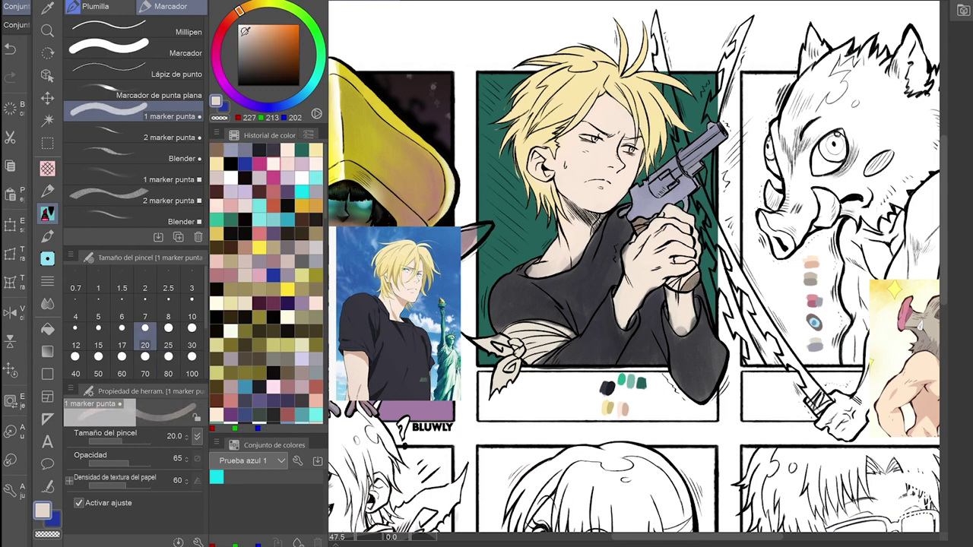
left_click_drag(637, 222, 648, 231)
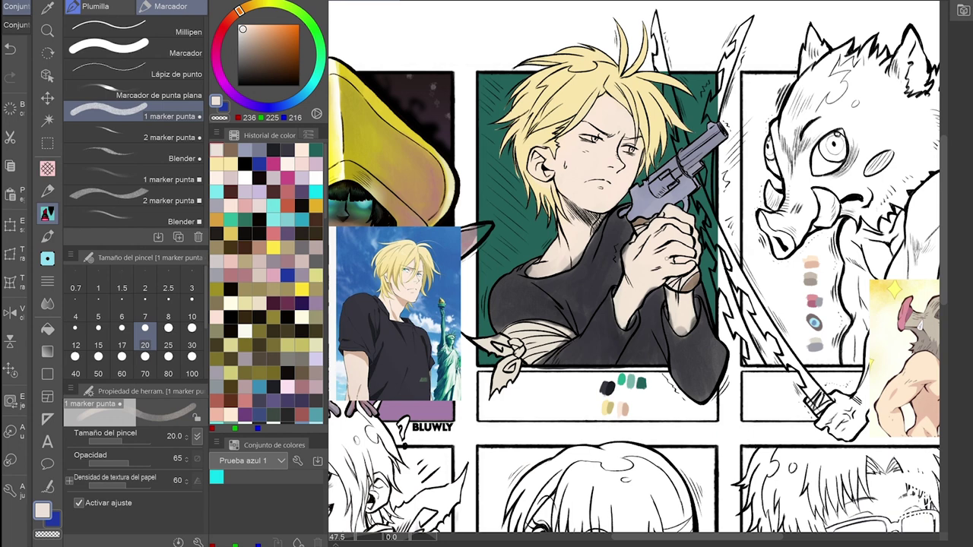
Step: Paint the arm bandage pale cream and touch up the shirt with its sampled dark grey, using brush size 50
left_click(98, 364)
left_click(494, 344, "alt")
key("p")
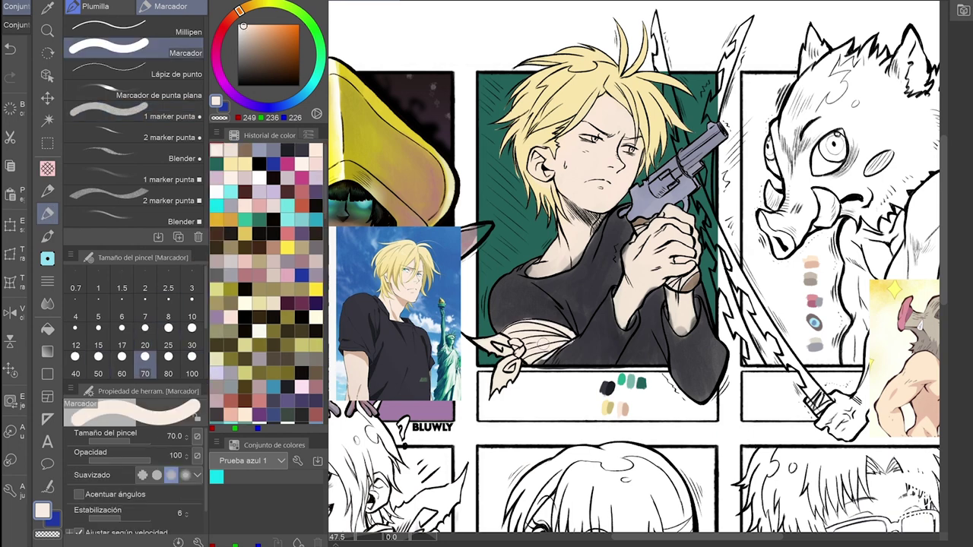
key("p")
left_click(546, 312, "alt")
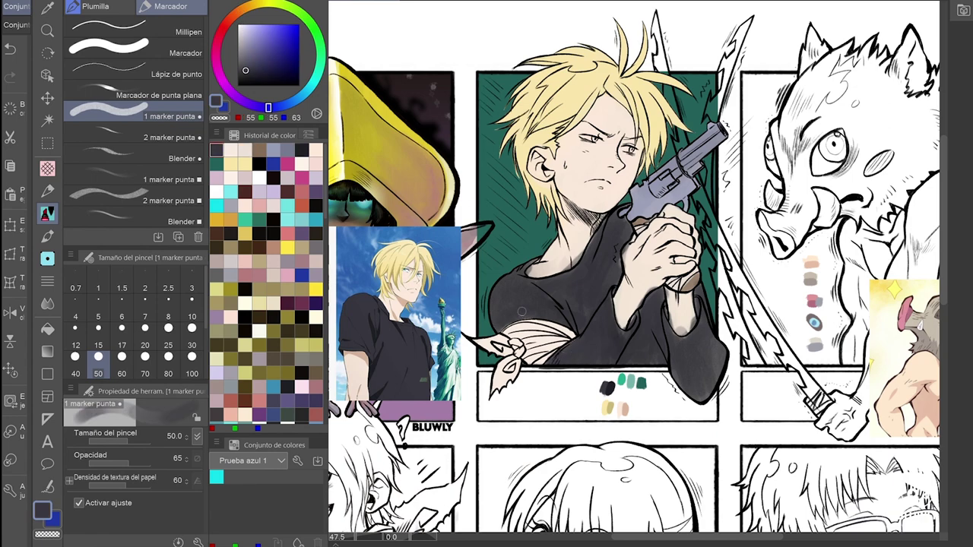
left_click(566, 259, "alt")
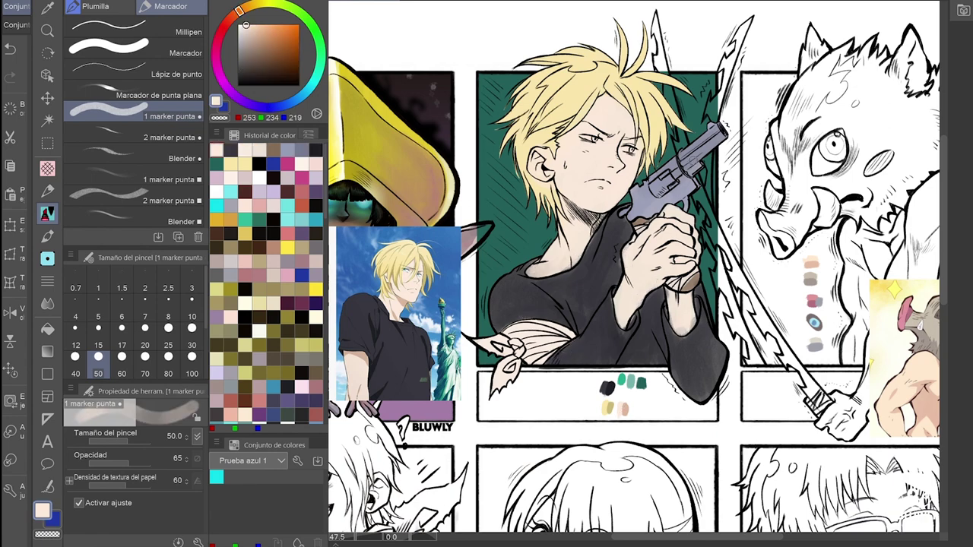
Step: Sample the near-black swatch and paint darker folds on both sleeves at brush size 50
scroll(785, 236, "up", 2)
left_click(639, 357, "alt")
mouse_move(616, 387)
left_mouse_down()
mouse_move(629, 412)
mouse_move(688, 309)
mouse_move(688, 355)
mouse_move(645, 389)
left_mouse_up()
mouse_move(730, 300)
left_mouse_down()
mouse_move(741, 334)
mouse_move(749, 323)
left_mouse_up()
mouse_move(745, 334)
left_mouse_down()
mouse_move(758, 305)
mouse_move(765, 337)
left_mouse_up()
mouse_move(753, 327)
left_mouse_down()
mouse_move(757, 387)
mouse_move(753, 320)
left_mouse_up()
left_click_drag(756, 389, 730, 403)
left_click_drag(741, 334, 737, 383)
mouse_move(601, 372)
left_mouse_down()
mouse_move(635, 351)
mouse_move(646, 326)
left_mouse_up()
left_click_drag(645, 289, 652, 270)
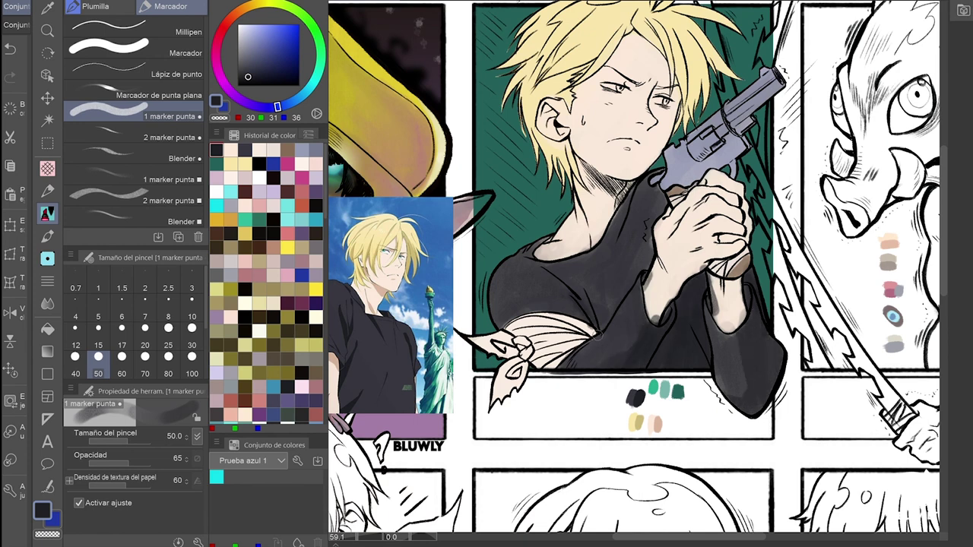
Step: Darken the shirt's chest and collar area at brush size 80 and switch to the Blender brush to soften it
left_click(168, 345)
left_click_drag(616, 190, 631, 232)
left_click_drag(532, 254, 549, 237)
mouse_move(654, 190)
left_mouse_down()
mouse_move(661, 224)
mouse_move(644, 266)
left_mouse_up()
mouse_move(654, 186)
left_mouse_down()
mouse_move(627, 224)
mouse_move(631, 206)
left_mouse_up()
left_click(182, 156)
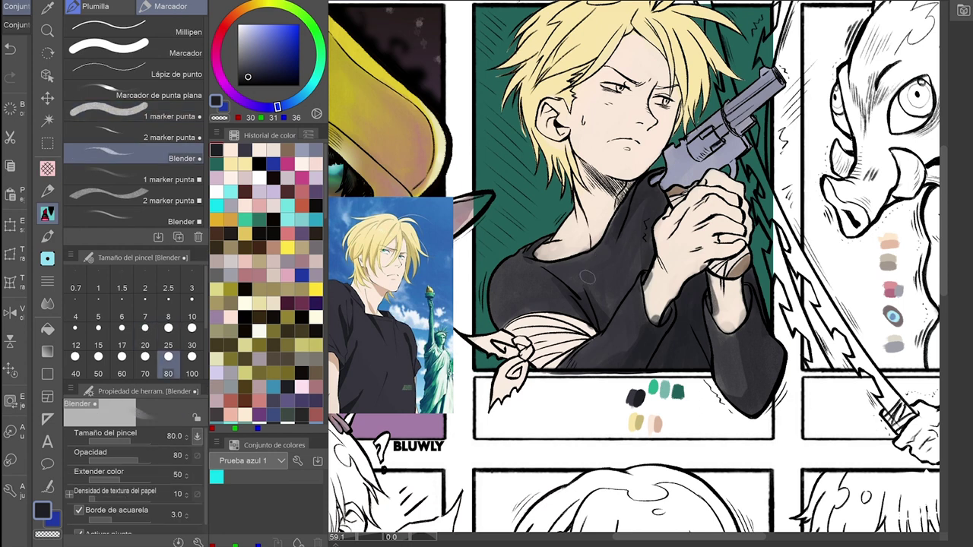
Step: Switch to the Goma moldeable eraser at size 15 and show the layer list
key("e")
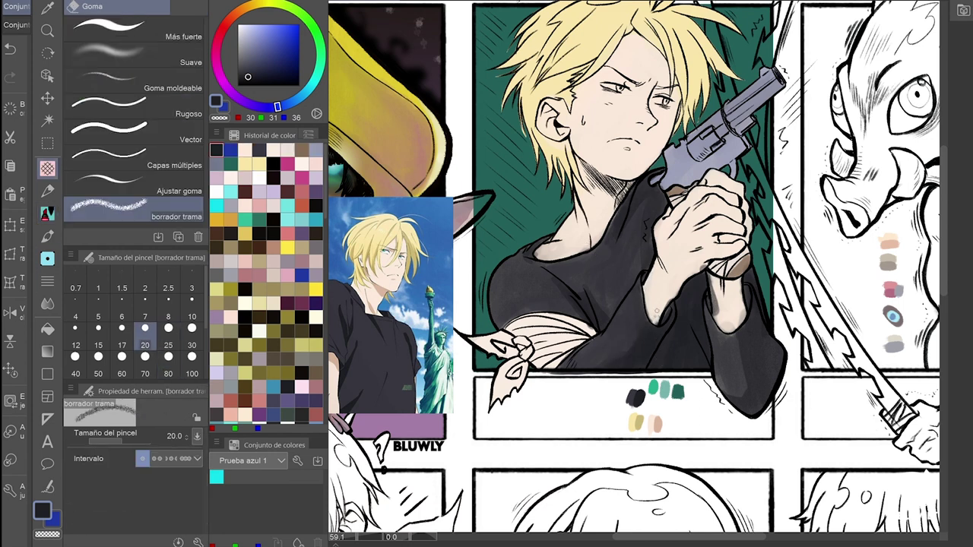
key("bracketright")
key("bracketright")
key("bracketright")
key("bracketright")
key("bracketright")
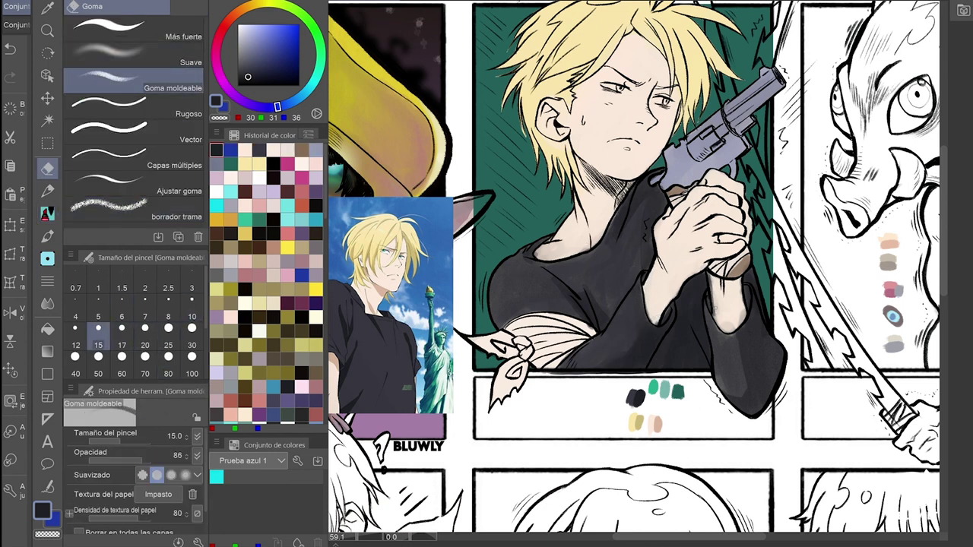
key("F7")
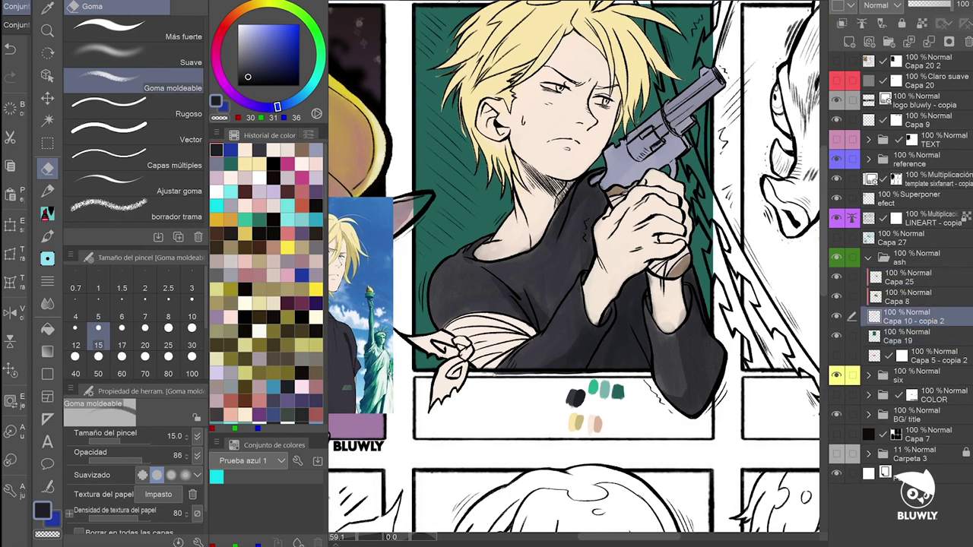
Step: Touch up the hair colour with the Lápiz más oscuro pencil at size 12, using the hair's pale yellow
scroll(519, 140, "up", 5)
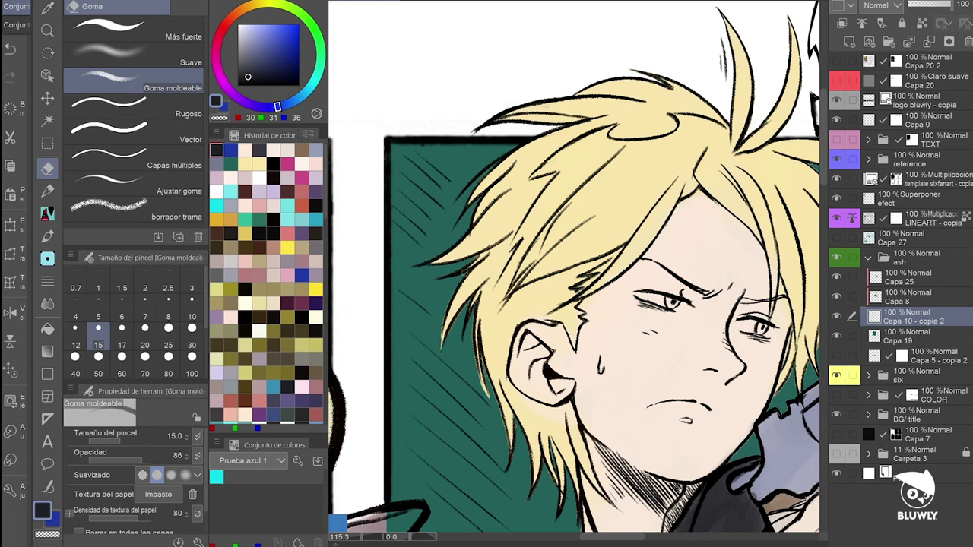
scroll(505, 257, "down", 5)
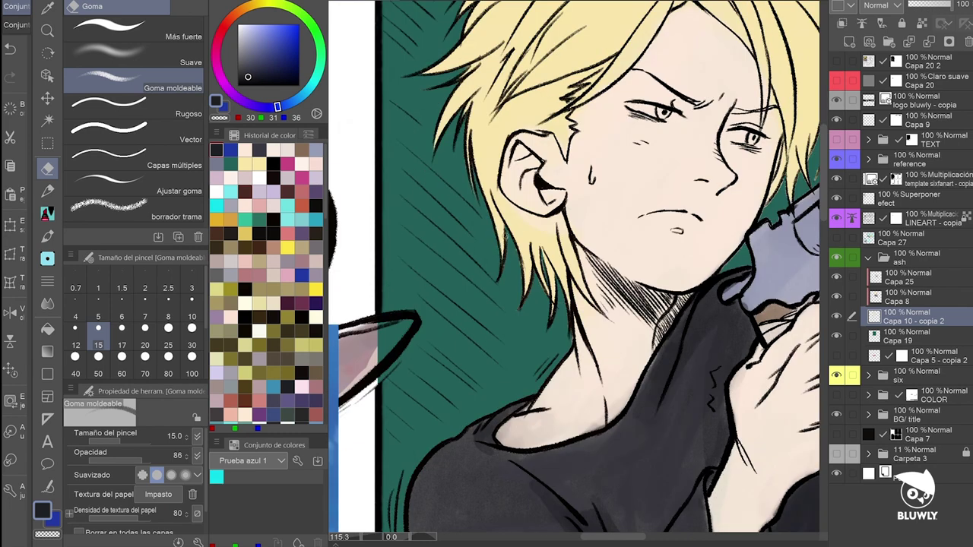
key("p")
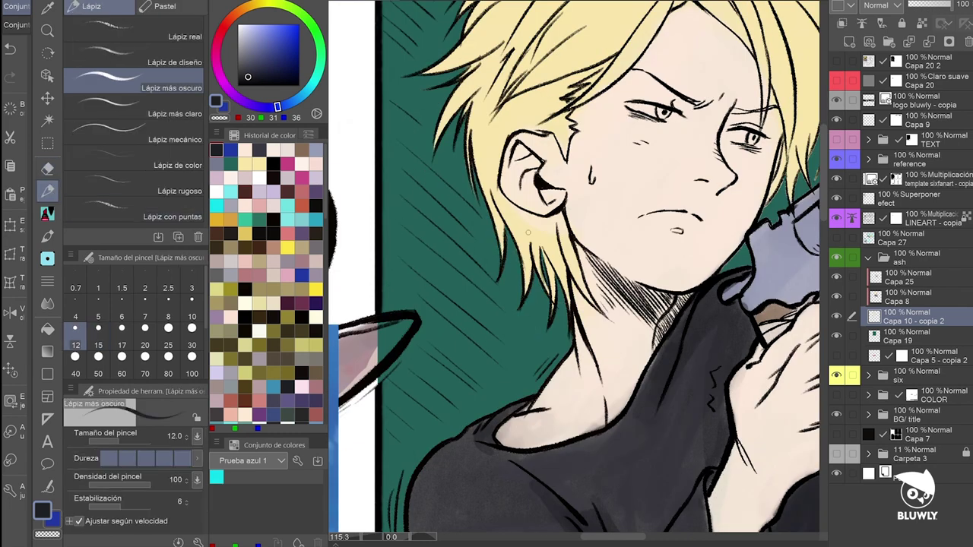
left_click_drag(577, 273, 319, 334)
key("e")
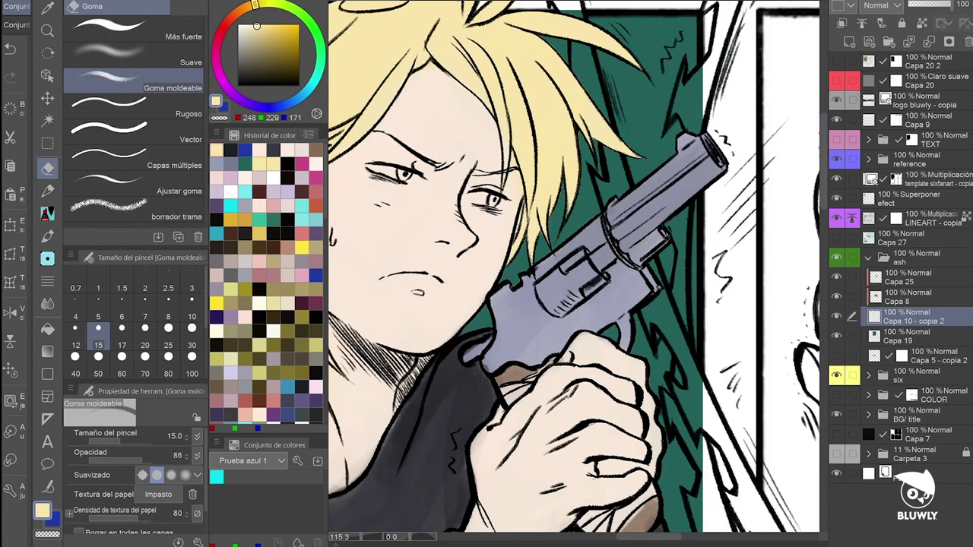
key("p")
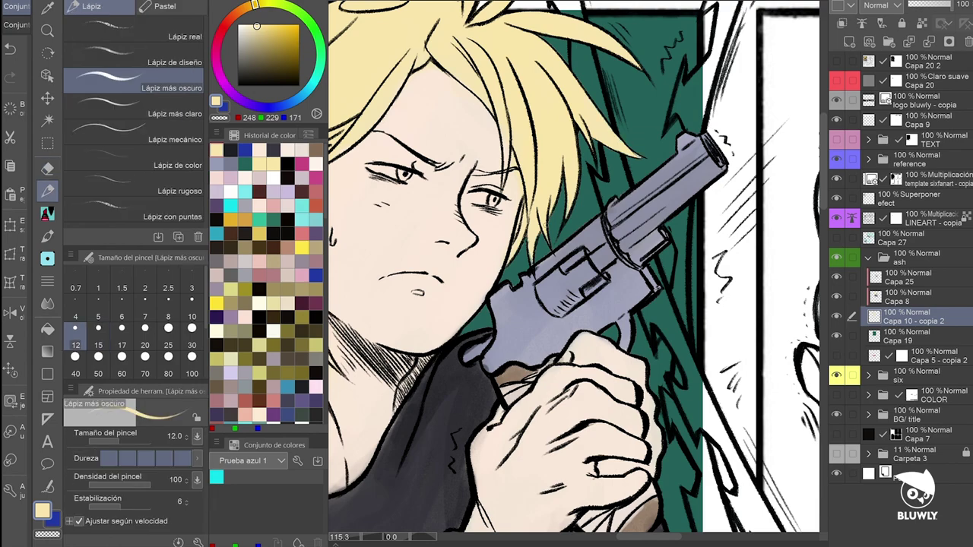
Step: On layer Capa 19, outline the sword blade above the revolver's muzzle with a polyline selection and delete its green background
scroll(677, 122, "down", 4)
key("e")
left_click(912, 336)
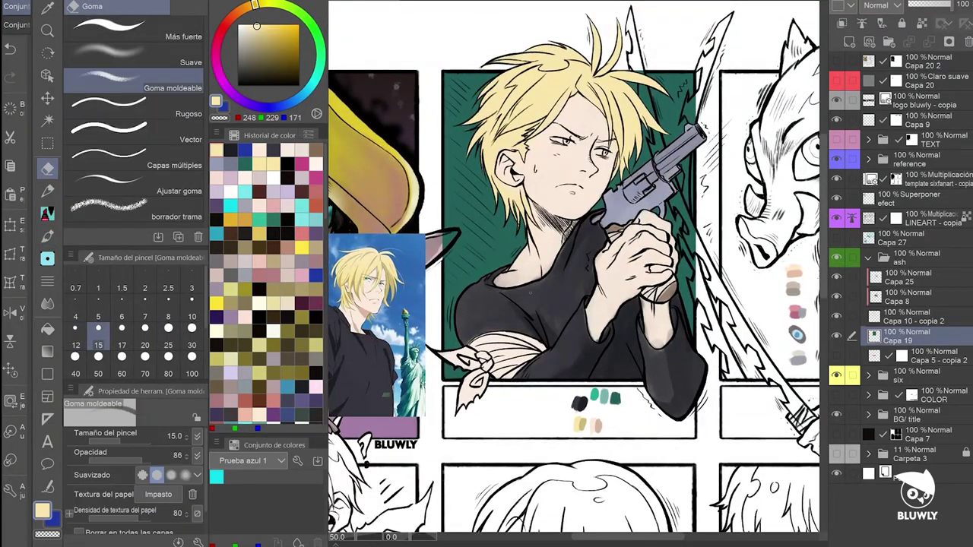
scroll(573, 273, "up", 2)
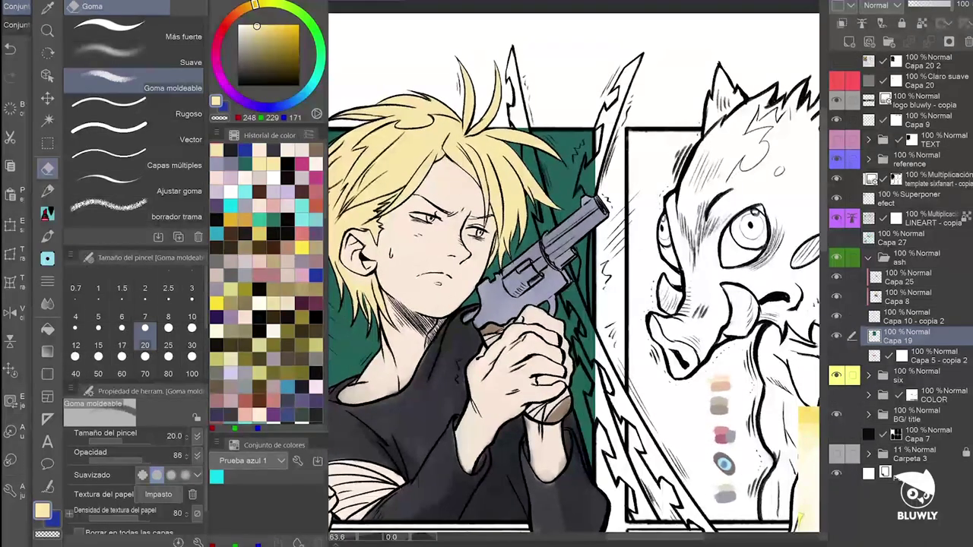
scroll(595, 179, "up", 2)
key("m")
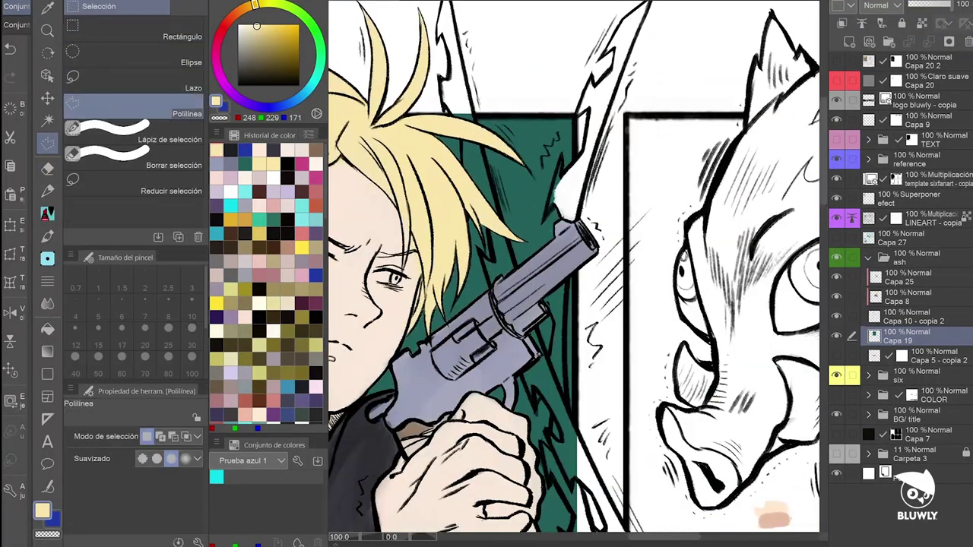
left_click(543, 219)
key("Delete")
Step: Clear the green from the other blade beside the hair and outline its part below the revolver's barrel with polyline selections
left_click(477, 144)
left_click(494, 258)
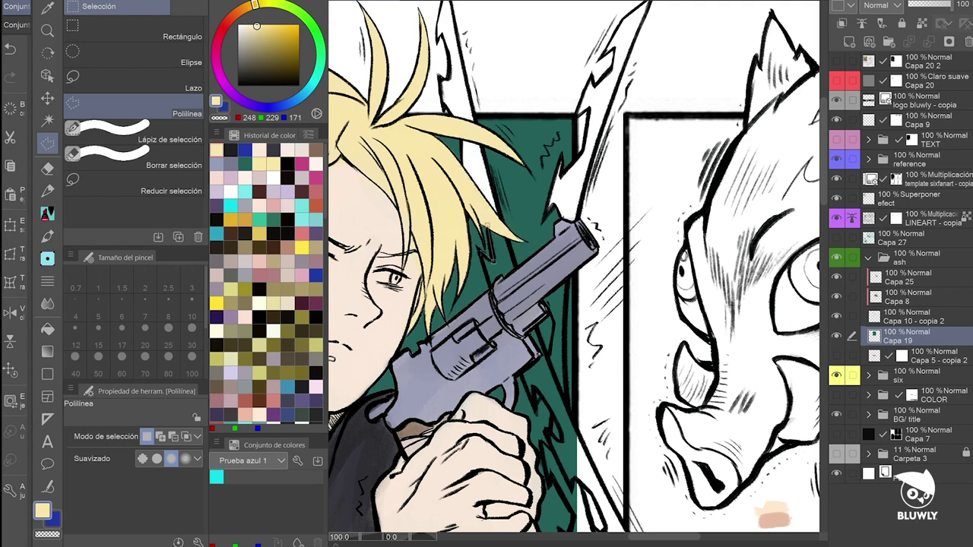
left_click(568, 270)
left_click(572, 422)
double_click(544, 319)
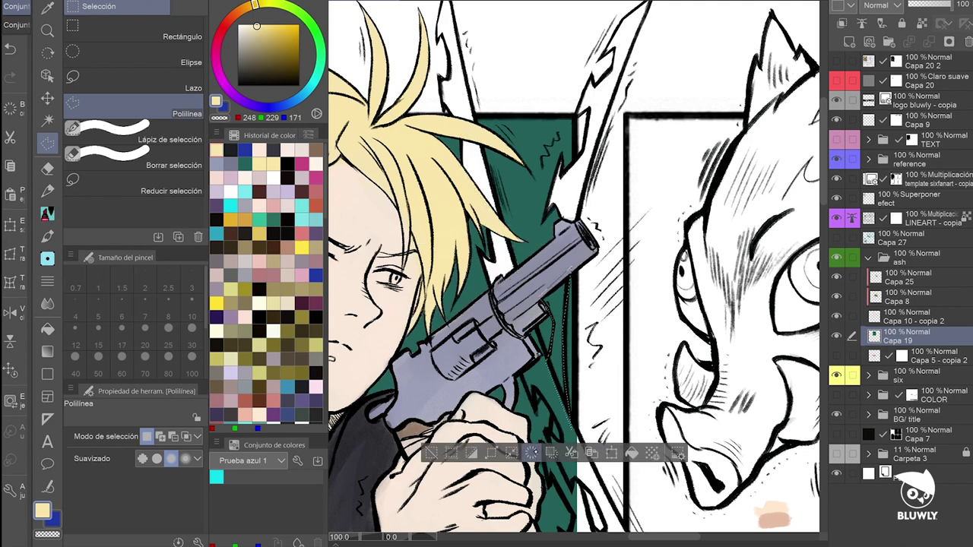
Step: Select and clear the green inside the lower jagged blade beside the hands, then touch up the background with a green pencil
scroll(578, 266, "down", 5)
left_click(539, 341)
left_click(554, 394)
left_click(583, 387)
left_click(593, 250)
double_click(594, 250)
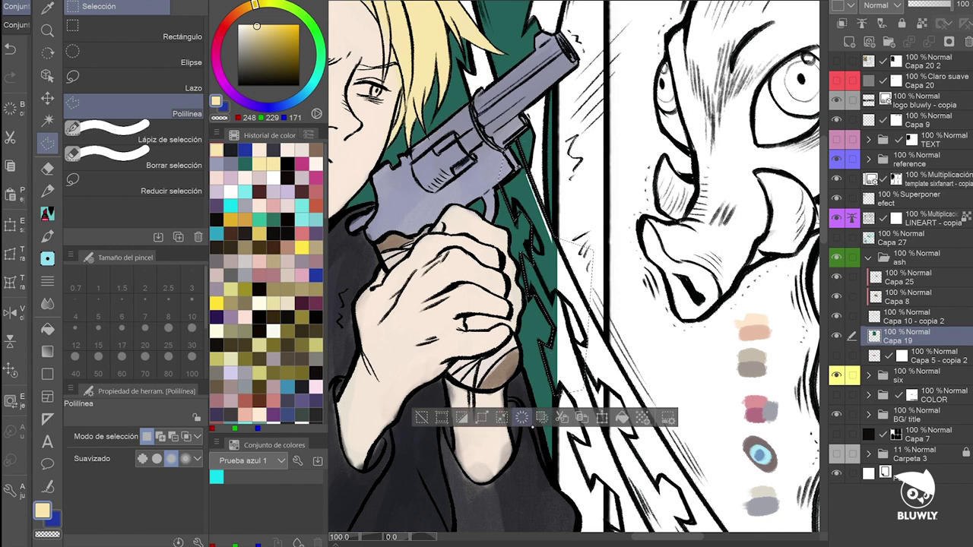
key("p")
scroll(578, 266, "up", 3)
scroll(574, 266, "down", 4)
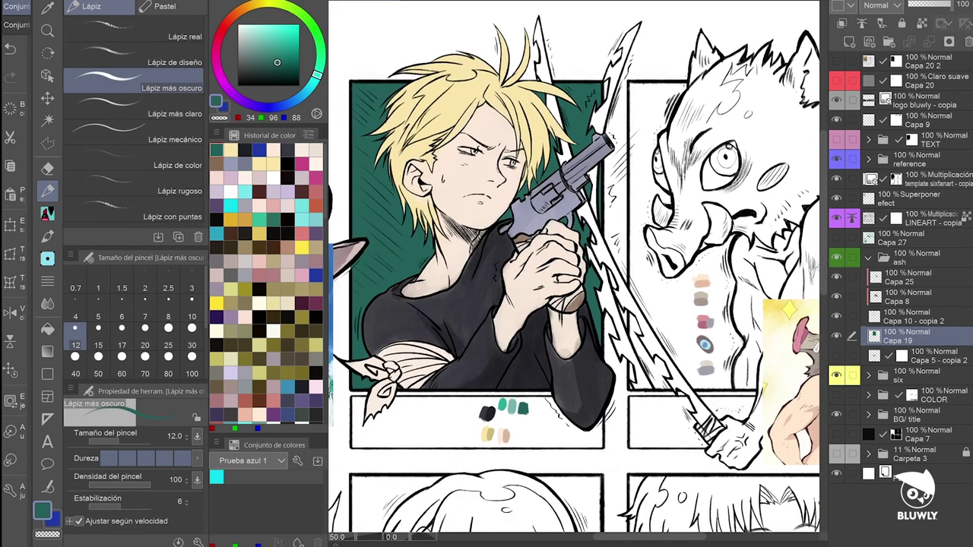
Step: Make layer Capa 25 active, hide the layer list, and choose the Brother Deih pen with the sampled skin tone
key("alt+bracketright")
key("alt+bracketright")
key("alt+bracketright")
scroll(573, 266, "up", 1)
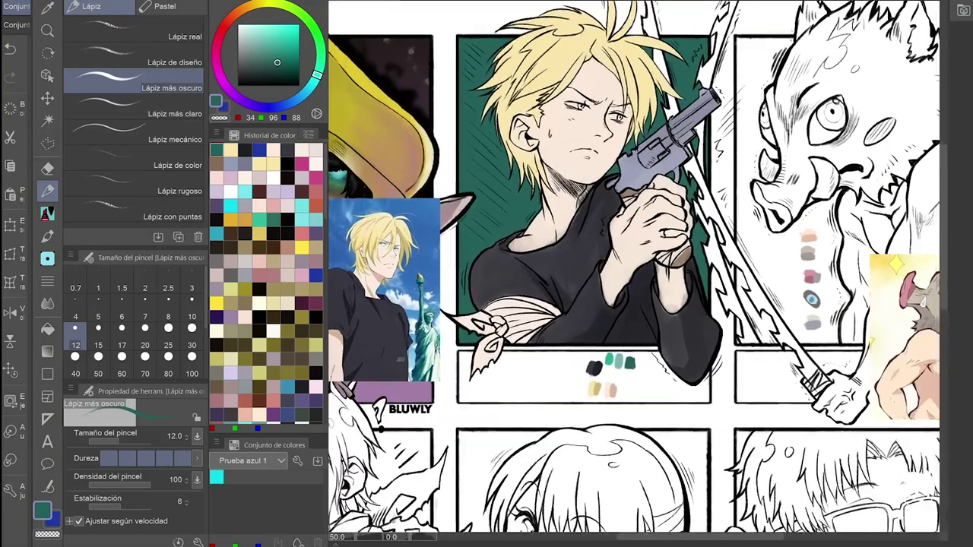
key("p")
left_click(566, 152, "alt")
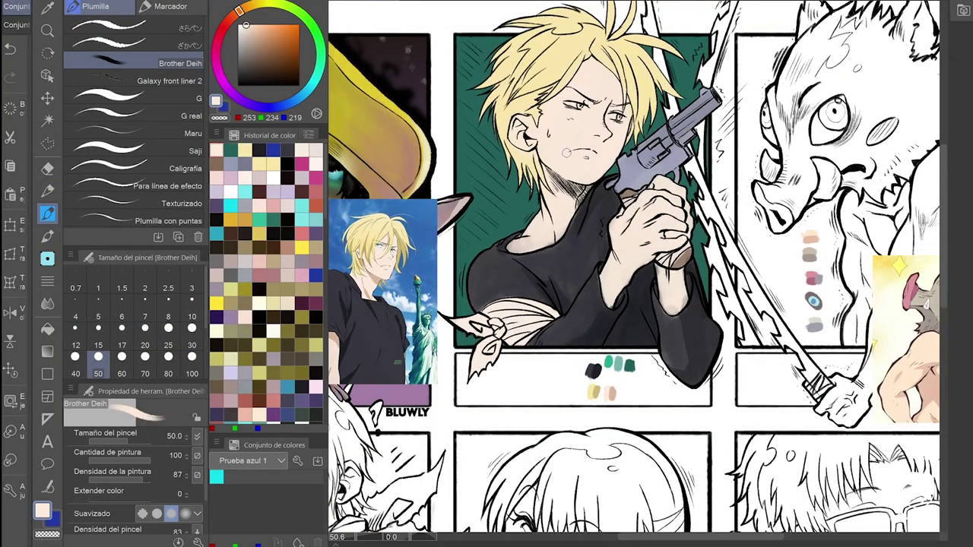
Step: Set the Brother Deih pen to size 20 and touch up the hair with pale yellows sampled from it
scroll(566, 152, "up", 3)
left_click(484, 228, "alt")
left_click(145, 346)
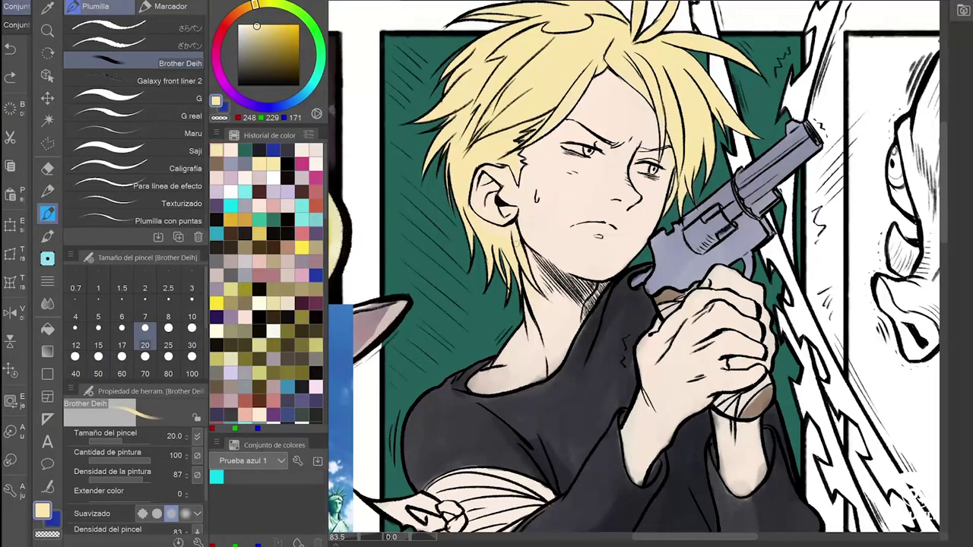
left_click_drag(632, 85, 588, 129)
left_click(588, 129, "alt")
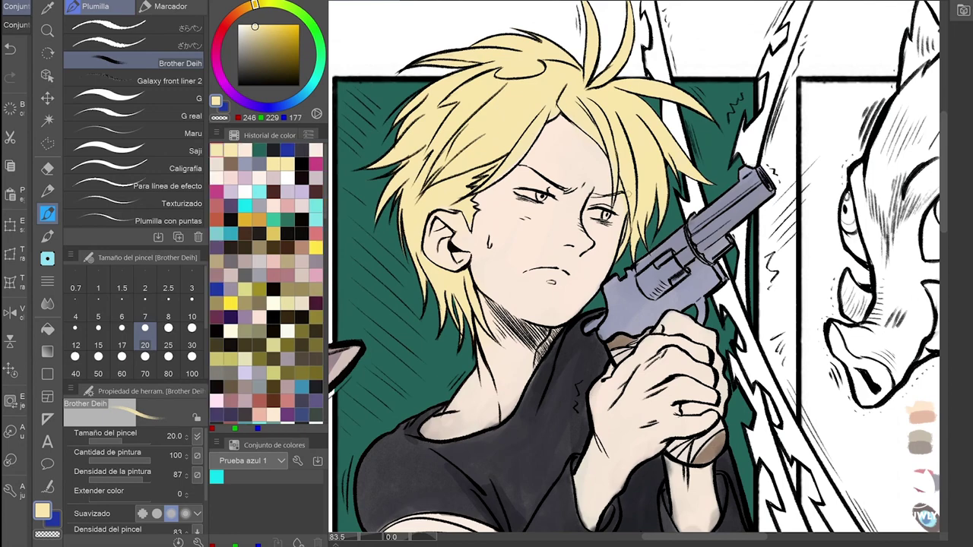
left_click(620, 156, "alt")
left_click(467, 235, "alt")
Step: Even out the skin on the neck, hands and forearm with the light base skin tone
mouse_move(469, 385)
left_mouse_down()
mouse_move(509, 403)
mouse_move(464, 274)
left_mouse_up()
left_click_drag(631, 327, 658, 404)
left_click_drag(635, 368, 646, 403)
left_click_drag(532, 320, 534, 382)
Step: Shade the forehead, nose and hairline of the face with a darker skin tone (RGB 218, 181, 158)
key("F7")
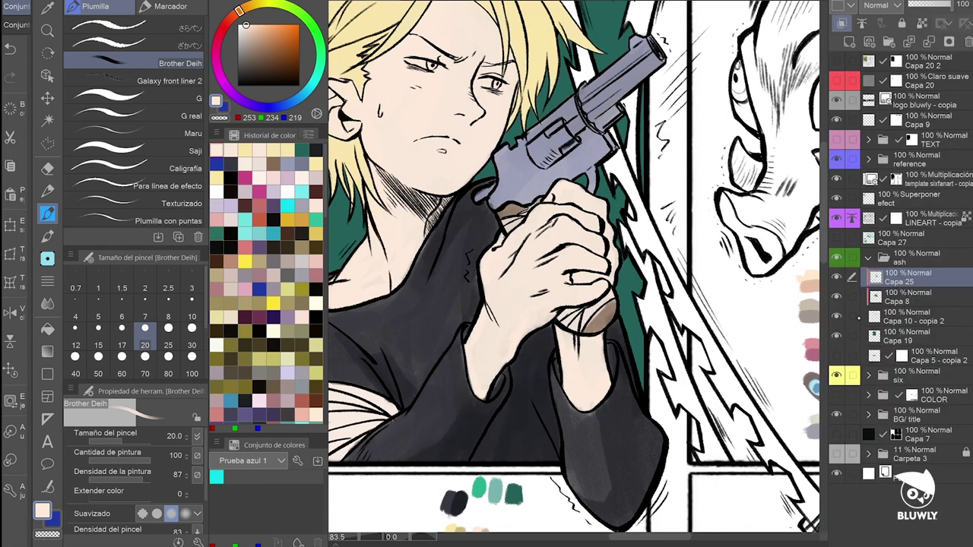
key("F7")
scroll(638, 266, "up", 2)
left_click_drag(578, 83, 535, 137)
mouse_move(616, 84)
left_mouse_down()
mouse_move(598, 99)
mouse_move(627, 135)
mouse_move(593, 214)
left_mouse_up()
left_click_drag(617, 158, 638, 175)
left_click_drag(618, 128, 639, 180)
mouse_move(572, 161)
left_mouse_down()
mouse_move(551, 140)
mouse_move(498, 156)
left_mouse_up()
Step: Add darker skin shadows to the ear, under the jaw, down the neck and along the collar
mouse_move(456, 181)
left_mouse_down()
mouse_move(448, 195)
mouse_move(487, 228)
left_mouse_up()
mouse_move(486, 228)
left_mouse_down()
mouse_move(496, 193)
mouse_move(558, 274)
mouse_move(583, 288)
left_mouse_up()
left_click_drag(547, 273, 566, 296)
left_click_drag(452, 364, 493, 362)
Step: Paint skin shadows on the fingers, the backs of the hands and both wrists
mouse_move(685, 263)
left_mouse_down()
mouse_move(715, 325)
mouse_move(746, 339)
left_mouse_up()
left_click_drag(672, 284, 688, 328)
mouse_move(690, 255)
left_mouse_down()
mouse_move(741, 298)
mouse_move(749, 327)
left_mouse_up()
left_click_drag(735, 274, 699, 285)
left_click_drag(606, 427, 635, 456)
mouse_move(646, 418)
left_mouse_down()
mouse_move(695, 357)
mouse_move(738, 342)
left_mouse_up()
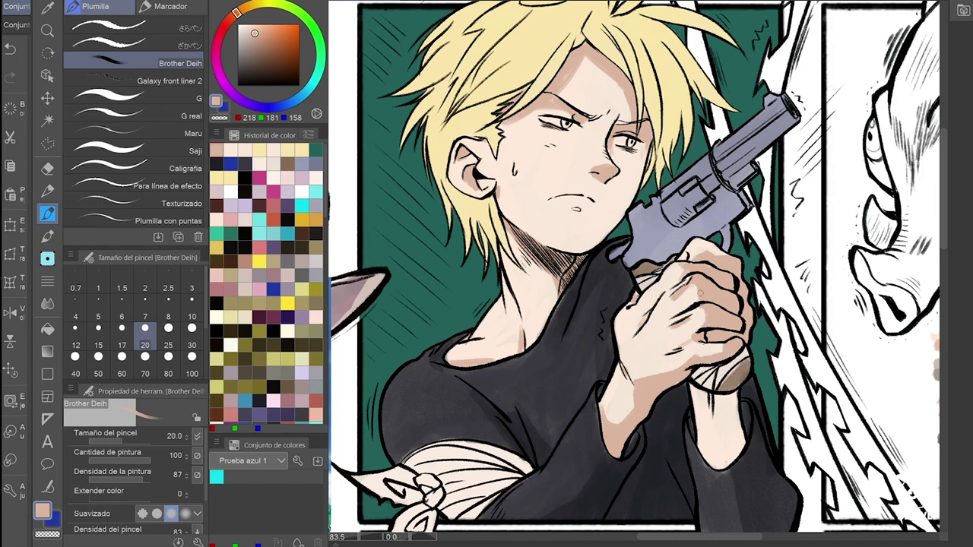
mouse_move(705, 394)
left_mouse_down()
mouse_move(719, 462)
mouse_move(728, 458)
mouse_move(720, 463)
left_mouse_up()
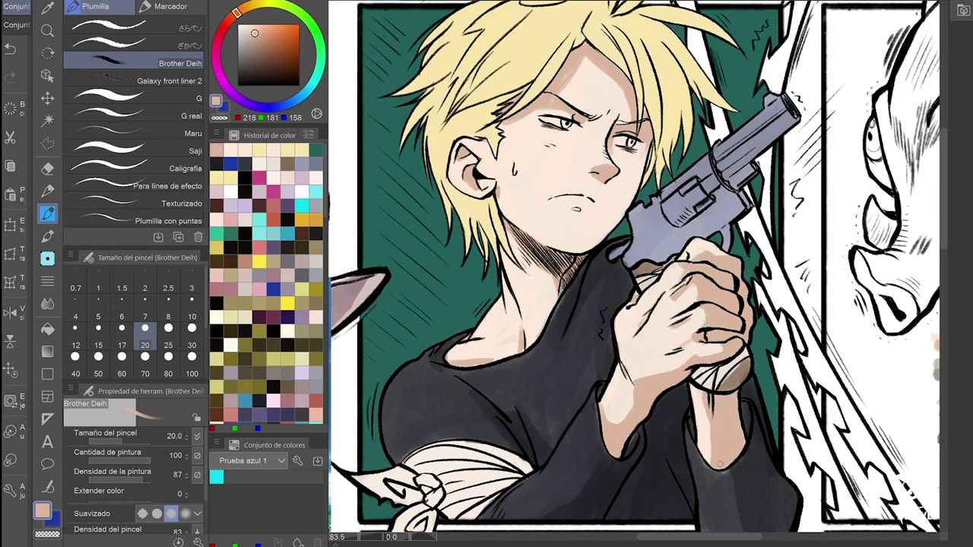
left_click_drag(697, 386, 709, 461)
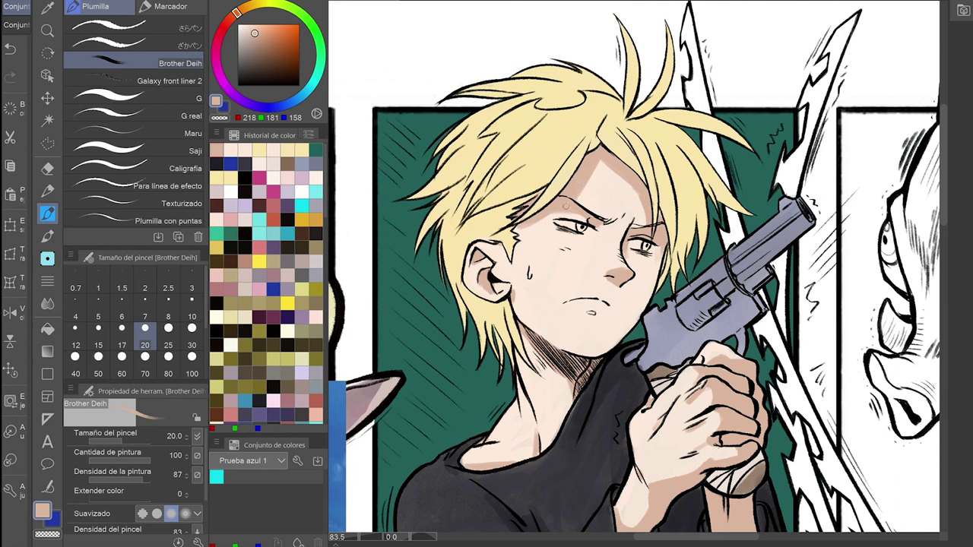
Step: Soften the skin shadows on the chin and forehead with the Blender brush at size 20 and the kneaded eraser
left_click(171, 6)
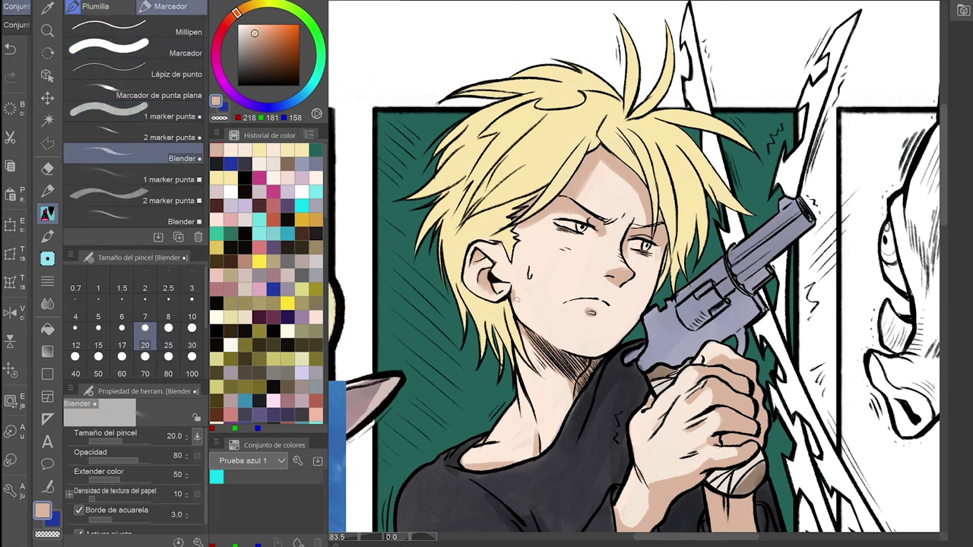
key("e")
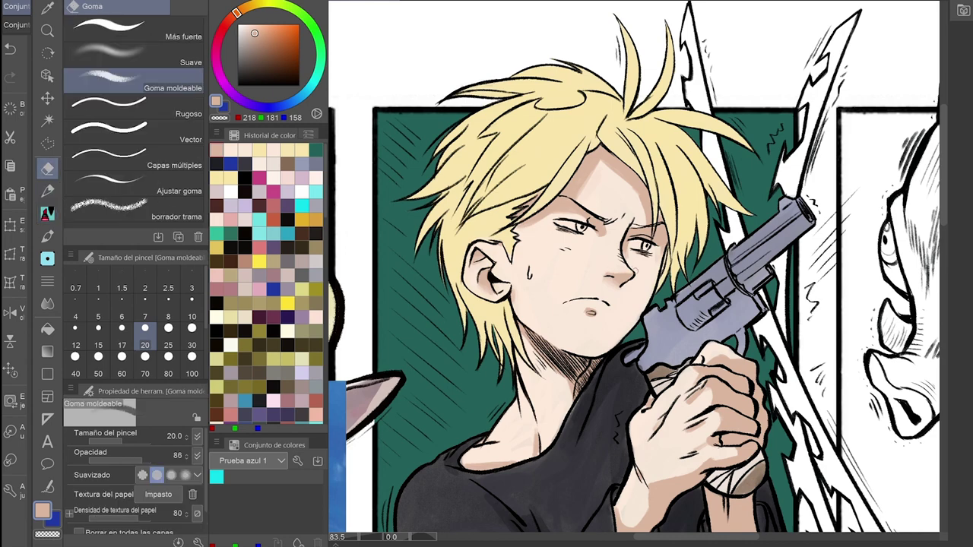
key("p")
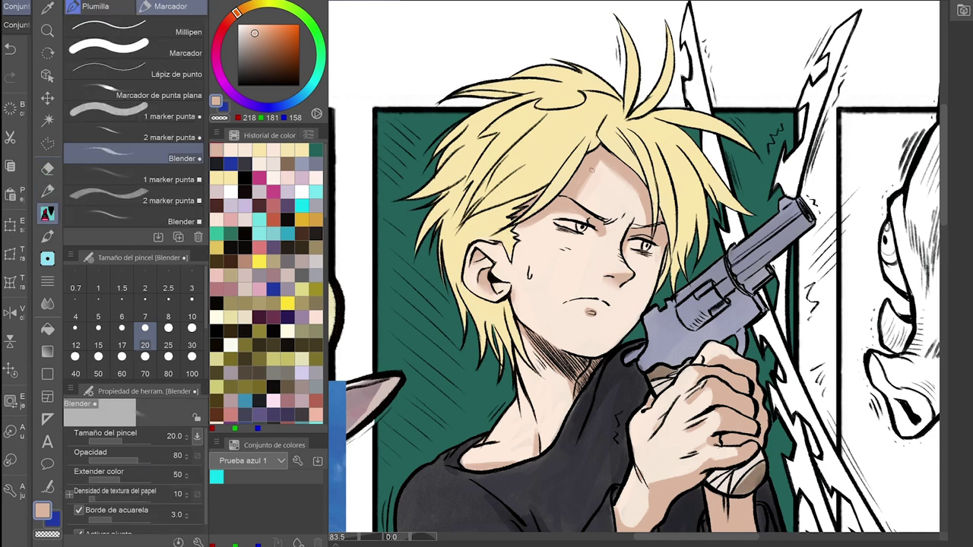
scroll(639, 273, "down", 2)
Step: Add soft skin shadows to the cheek and forehead with the round 1 marker brush at size 25
left_click(160, 112)
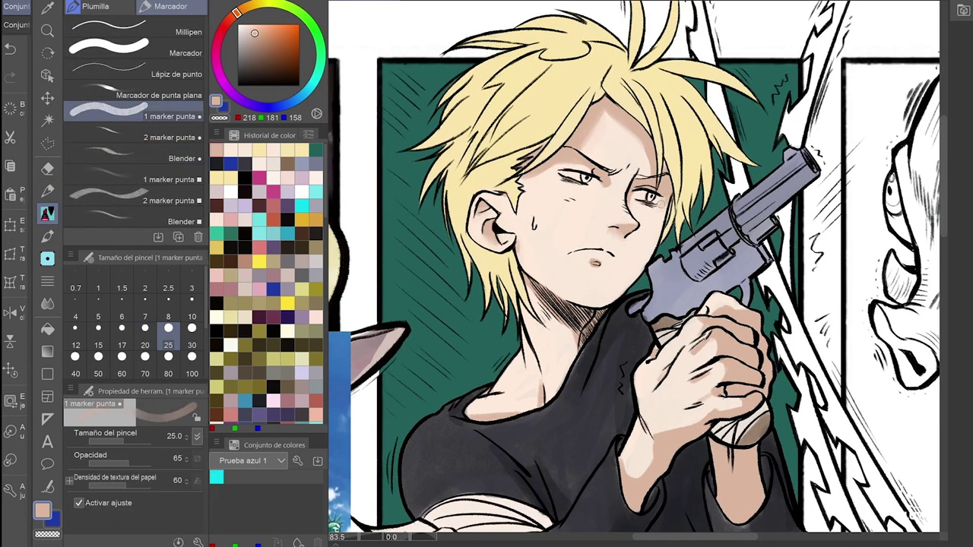
mouse_move(645, 251)
left_mouse_down()
mouse_move(637, 262)
mouse_move(639, 234)
left_mouse_up()
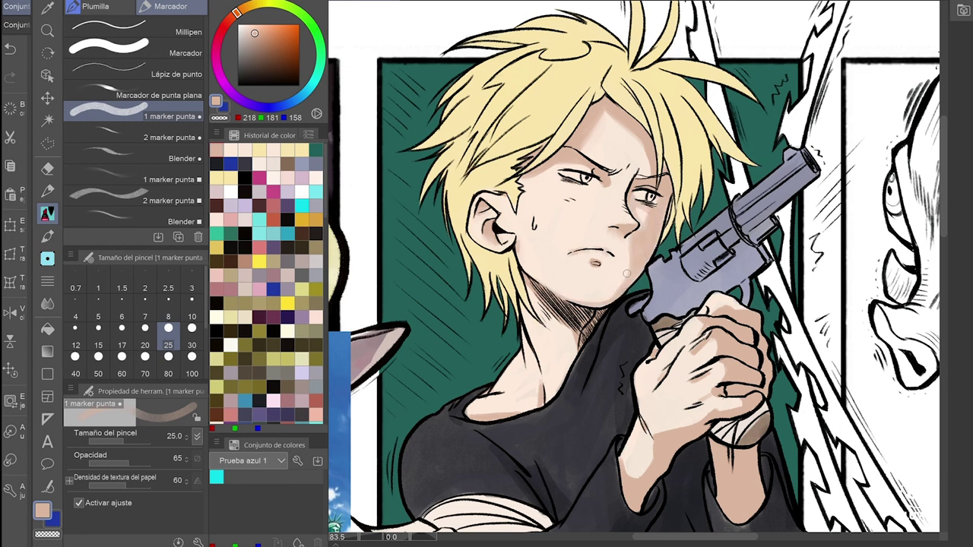
left_click(611, 247, "alt")
left_click(614, 257, "alt")
left_click_drag(590, 167, 552, 167)
Step: Shade the neck and collarbone with the darker skin tone (RGB 219, 182, 159)
left_click_drag(526, 335, 541, 405)
left_click_drag(532, 363, 554, 410)
left_click(532, 391, "alt")
left_click_drag(570, 322, 564, 368)
mouse_move(555, 304)
left_mouse_down()
mouse_move(567, 365)
mouse_move(555, 334)
mouse_move(583, 243)
left_mouse_up()
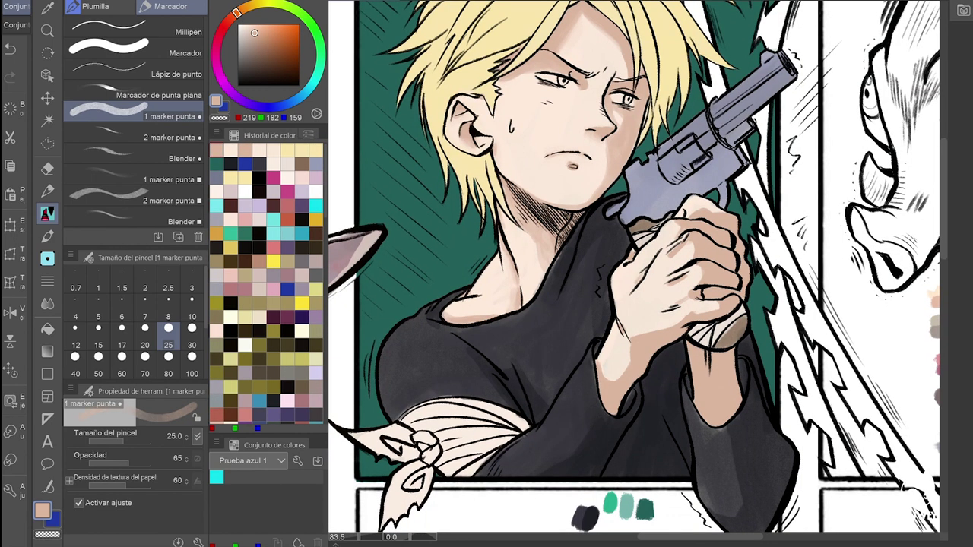
Step: Smooth the shadows on the hand and wrist with the Blender brush
left_click(168, 158)
mouse_move(638, 274)
left_mouse_down()
mouse_move(567, 273)
mouse_move(579, 298)
left_mouse_up()
left_click(168, 116)
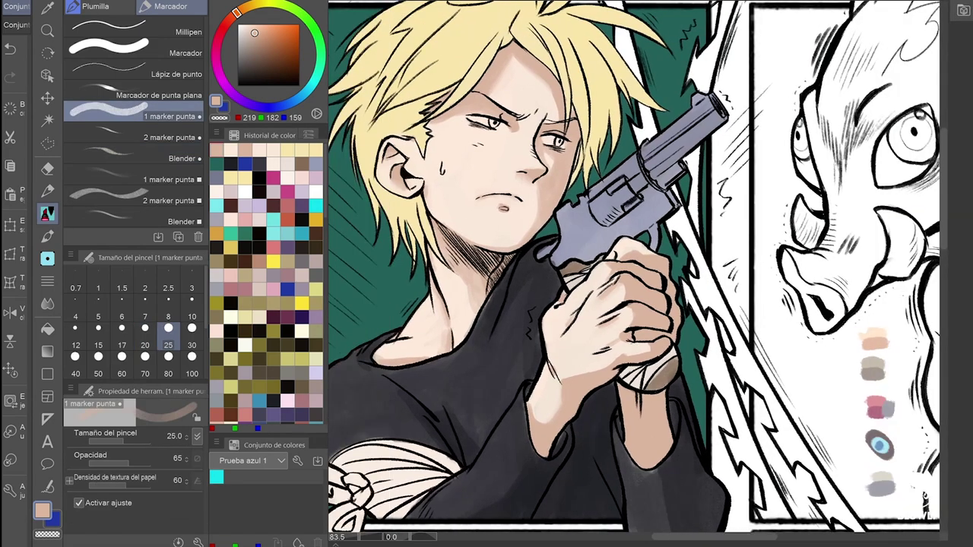
Step: Paint shadows through the hair locks, fringe and nape with a muted ochre (RGB 203, 185, 122)
left_click(456, 91, "alt")
left_click_drag(456, 190, 570, 270)
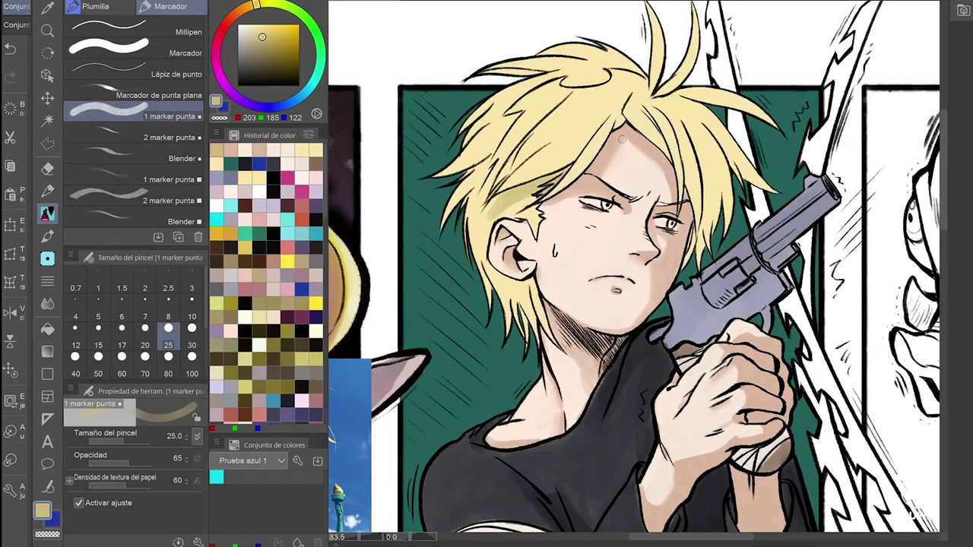
mouse_move(561, 141)
left_mouse_down()
mouse_move(517, 95)
mouse_move(547, 183)
left_mouse_up()
left_click_drag(563, 76, 646, 91)
left_click_drag(525, 206, 528, 334)
left_click_drag(502, 282, 547, 350)
left_click_drag(639, 122, 692, 213)
left_click_drag(684, 23, 661, 95)
left_click_drag(768, 96, 707, 149)
left_click_drag(688, 96, 726, 230)
left_click_drag(683, 149, 701, 266)
left_click_drag(691, 114, 714, 228)
Step: Blend the hair shadows with the Blender brush at size 70 and clean them up with the eraser
key("period")
key("period")
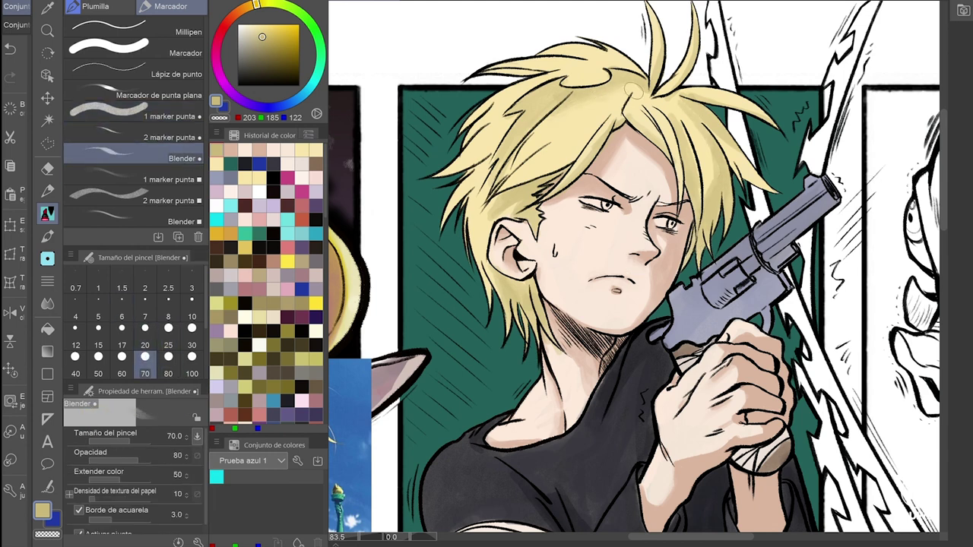
key("e")
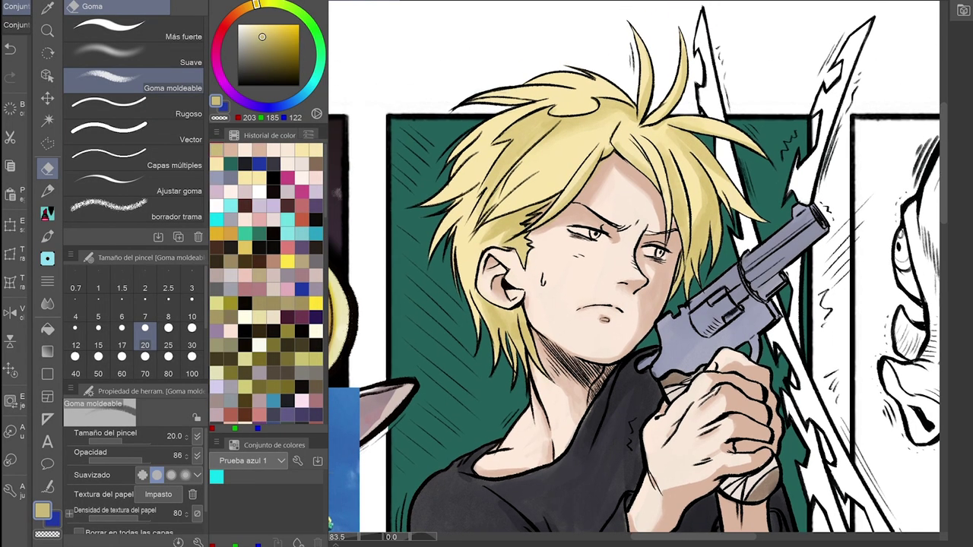
key("comma")
key("comma")
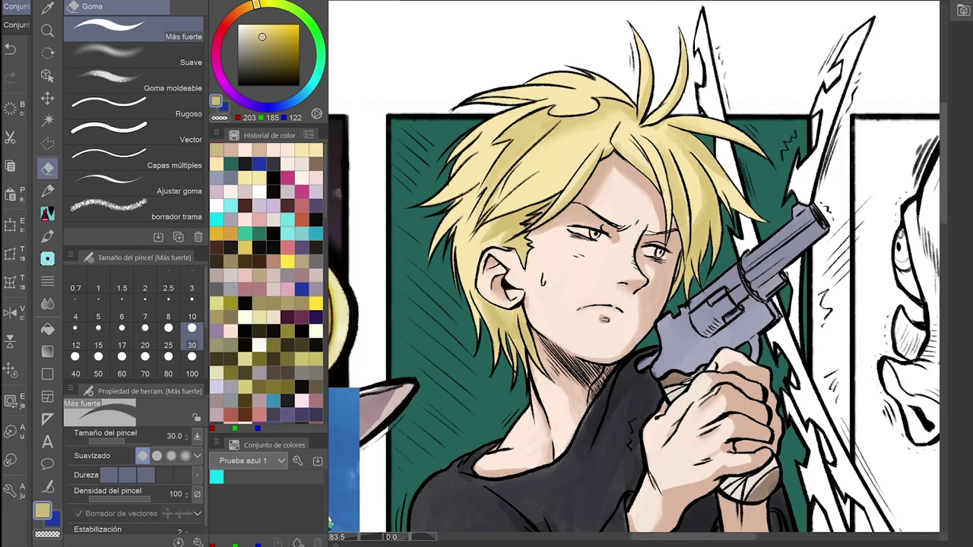
Step: Paint broad white highlights over the crown and back of the hair with the Marcador brush at size 70
left_click(556, 78, "alt")
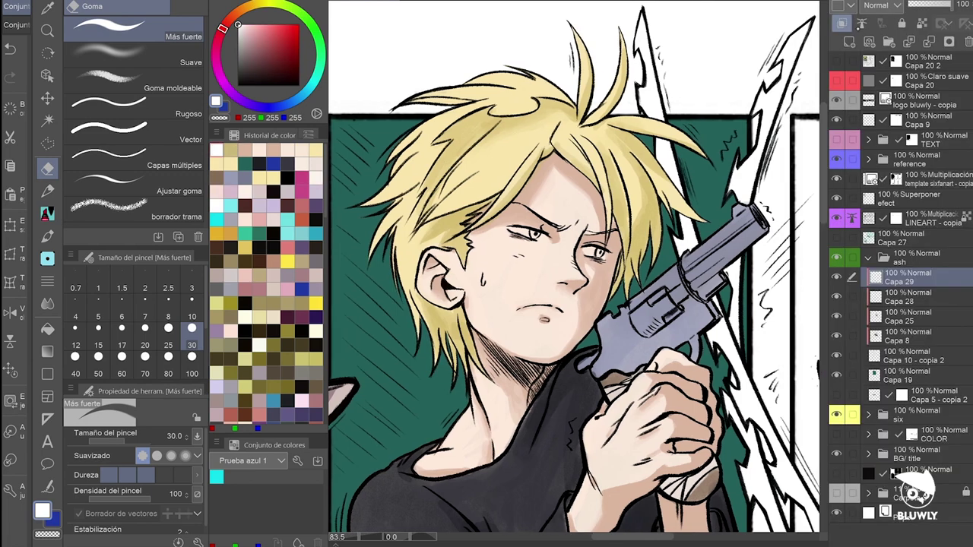
key("p")
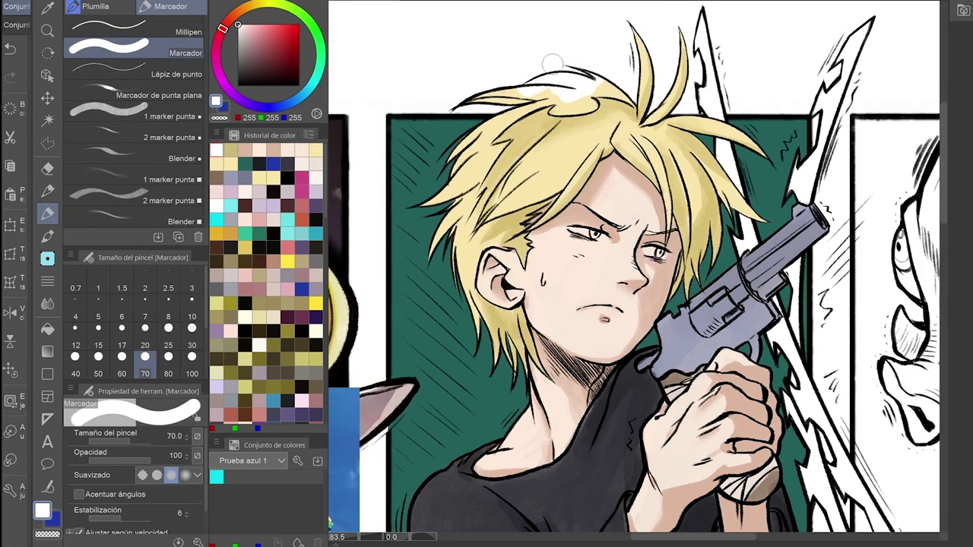
left_click_drag(547, 91, 426, 201)
left_click_drag(593, 84, 479, 144)
mouse_move(627, 76)
left_mouse_down()
mouse_move(490, 140)
mouse_move(433, 228)
left_mouse_up()
Step: Add small white glints and dots across the hair with finer Marcador strokes, down to size 8
left_click(122, 349)
left_click_drag(486, 164, 452, 247)
left_click_drag(595, 126, 585, 134)
left_click(168, 312)
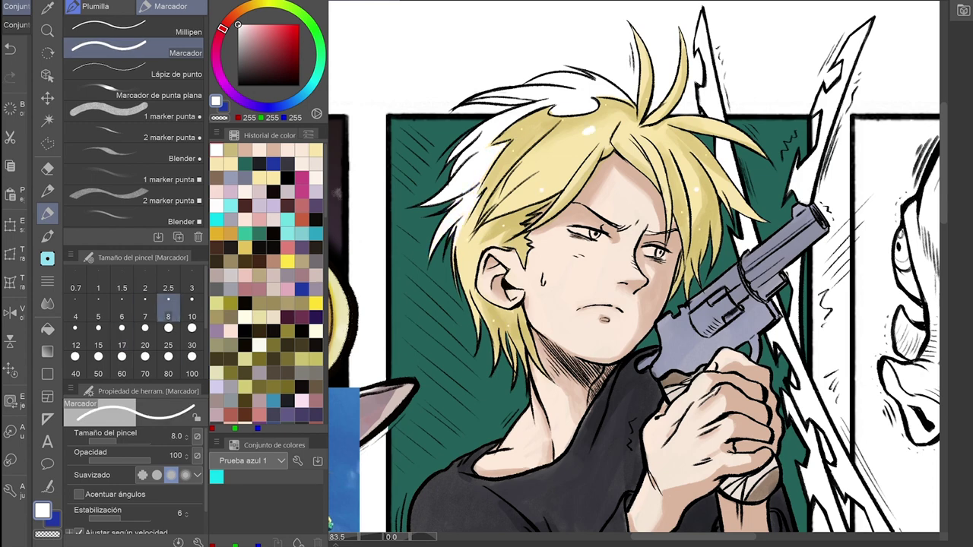
left_click_drag(608, 304, 658, 246)
Step: Trim the white highlight on the back of the hair with the hard eraser and mirror the canvas view
scroll(637, 271, "down", 3)
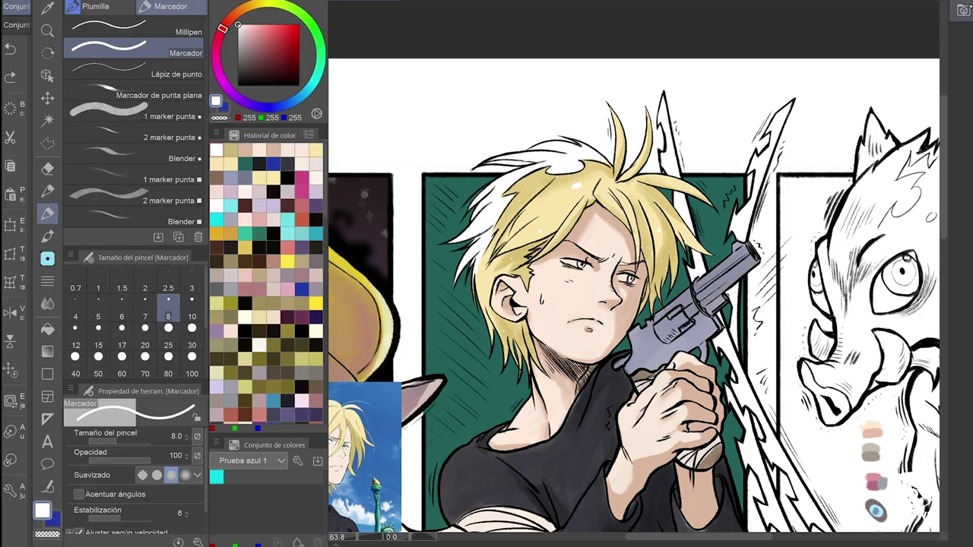
key("e")
left_click_drag(490, 242, 479, 207)
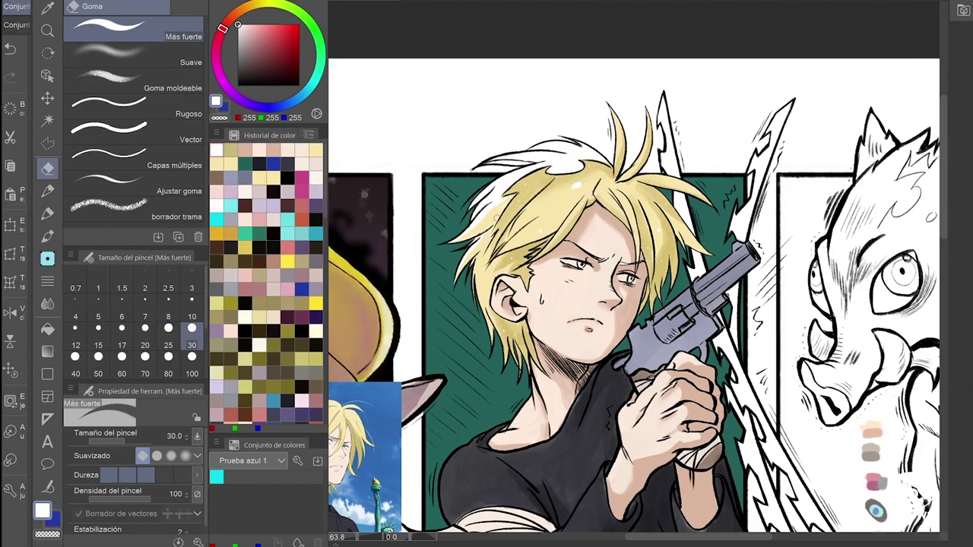
key("h")
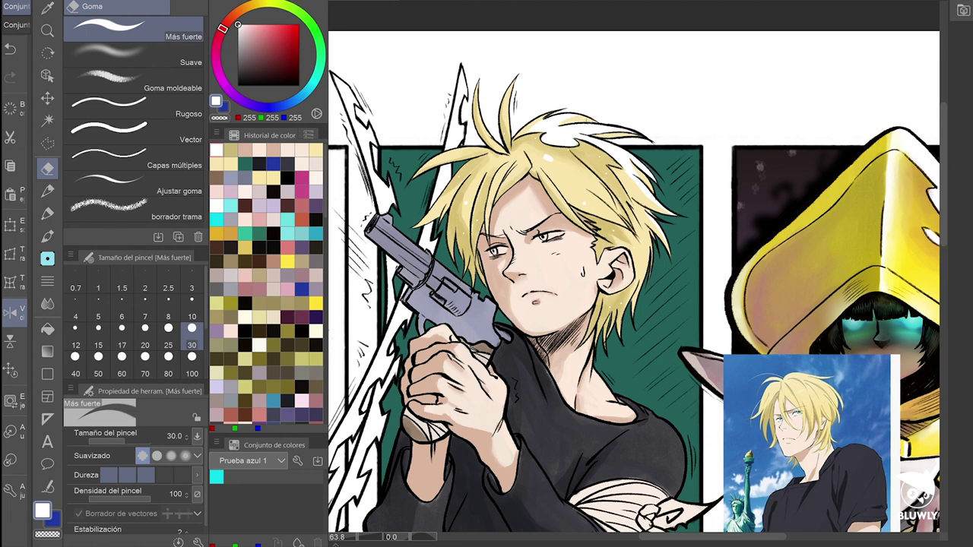
Step: Paint the irises green (RGB 38, 173, 142) with the flat-tip marker and add white eye highlights on a new layer
key("p")
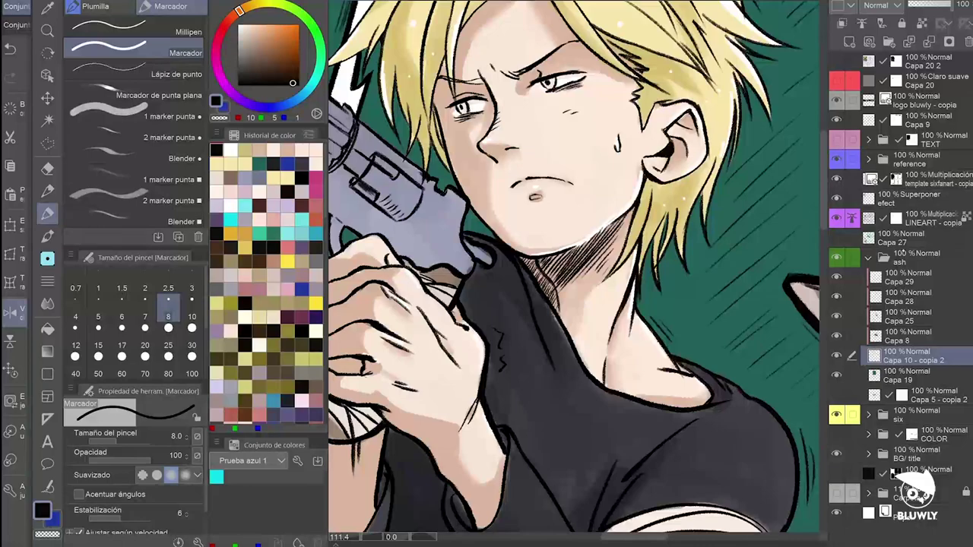
left_click(909, 276)
left_click(158, 95)
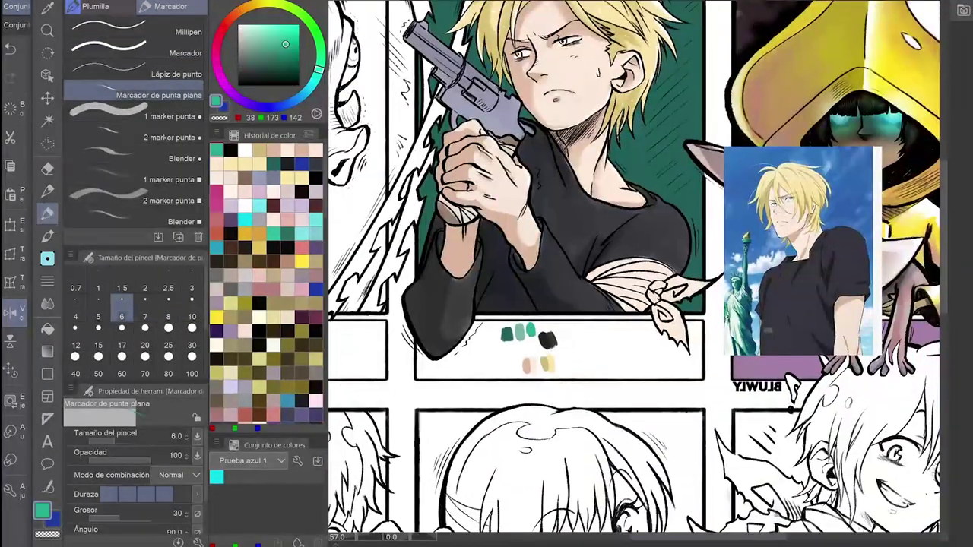
left_click(191, 310)
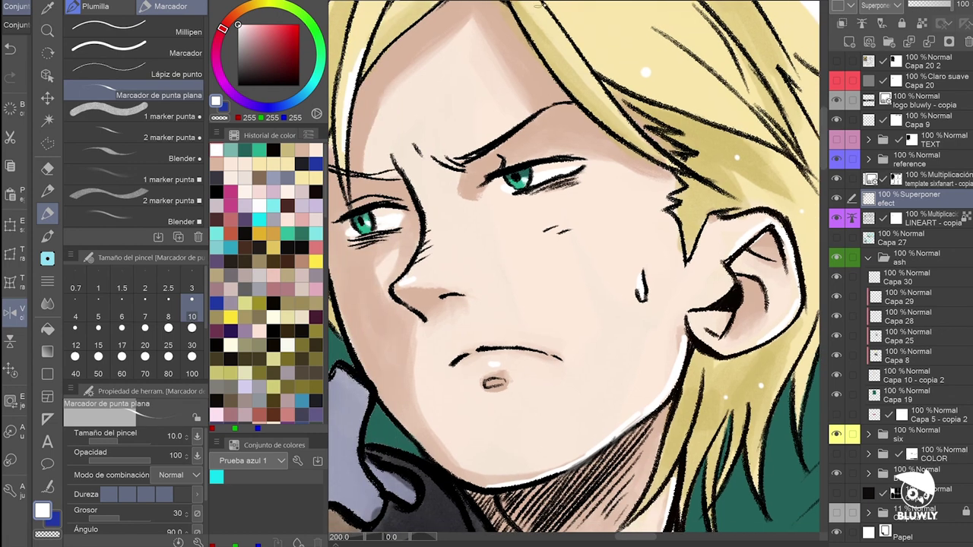
key("ctrl+shift+n")
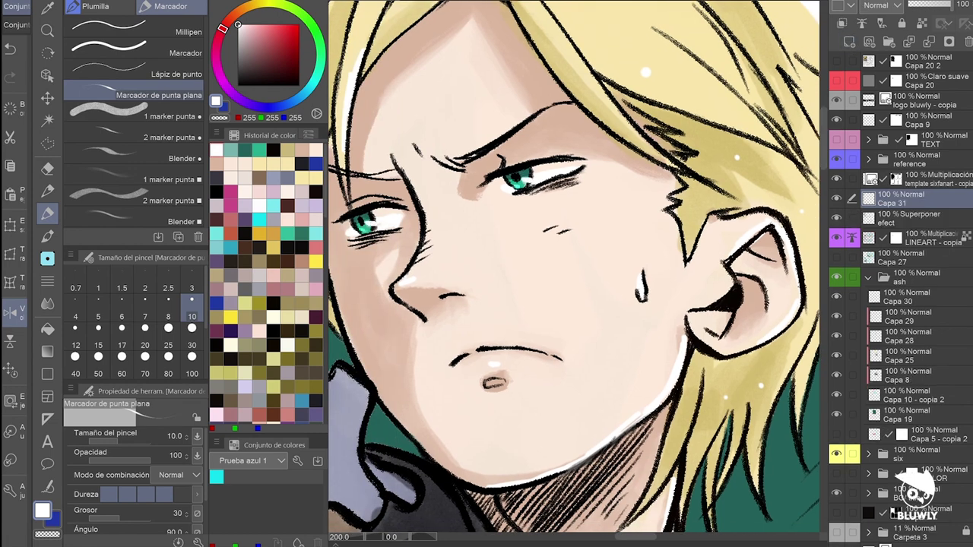
Step: Shade the revolver with dark grey (RGB 50, 50, 54) and smooth it with the Blender brush at size 25
key("ctrl+0")
left_click(904, 297)
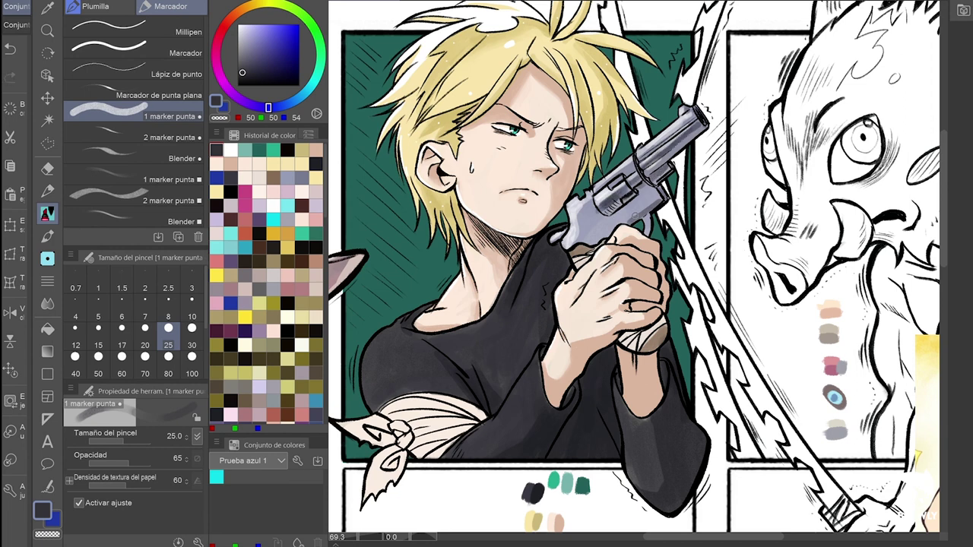
left_click(133, 158)
left_click(168, 342)
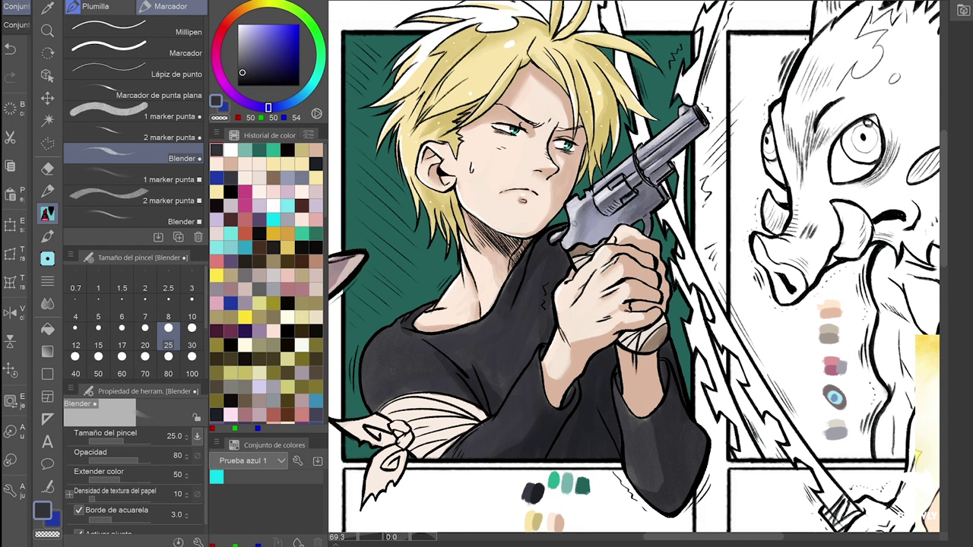
Step: Deepen the dark grey shadows on the revolver's frame and barrel and blend them in
left_click(133, 117)
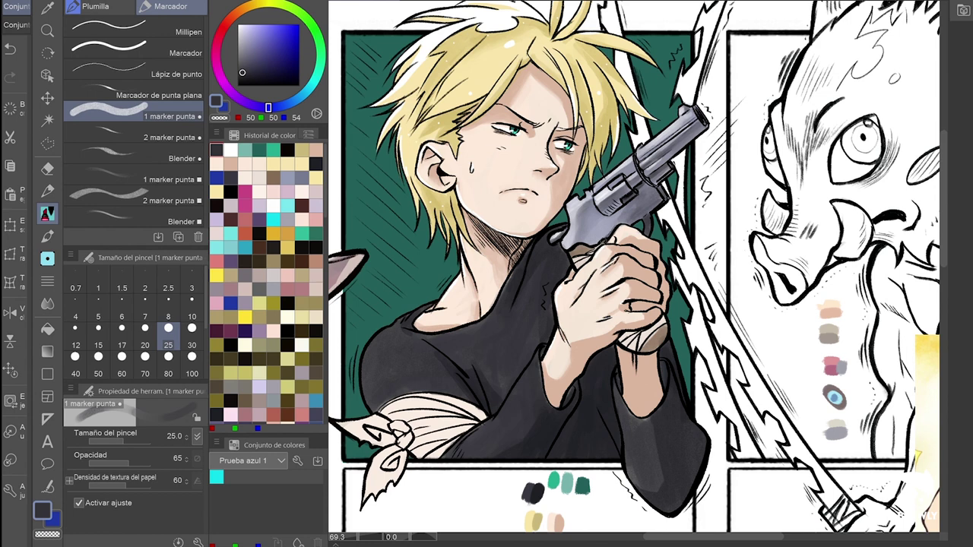
left_click_drag(612, 217, 652, 197)
left_click_drag(663, 155, 701, 126)
left_click(133, 158)
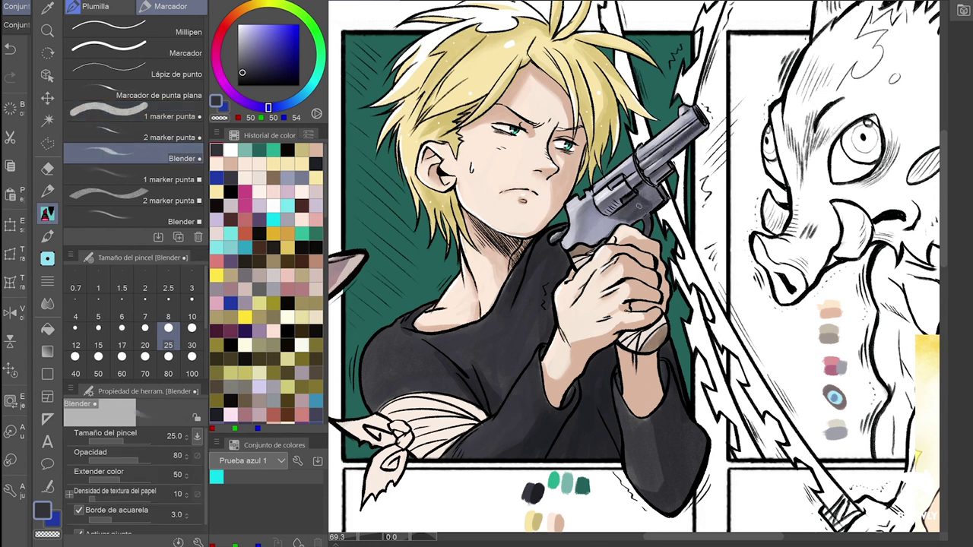
left_click_drag(608, 225, 643, 220)
Step: Lighten the revolver's wrapped grip, shade its edge with near-black (RGB 41, 41, 46) and blend the tones
left_click(133, 52)
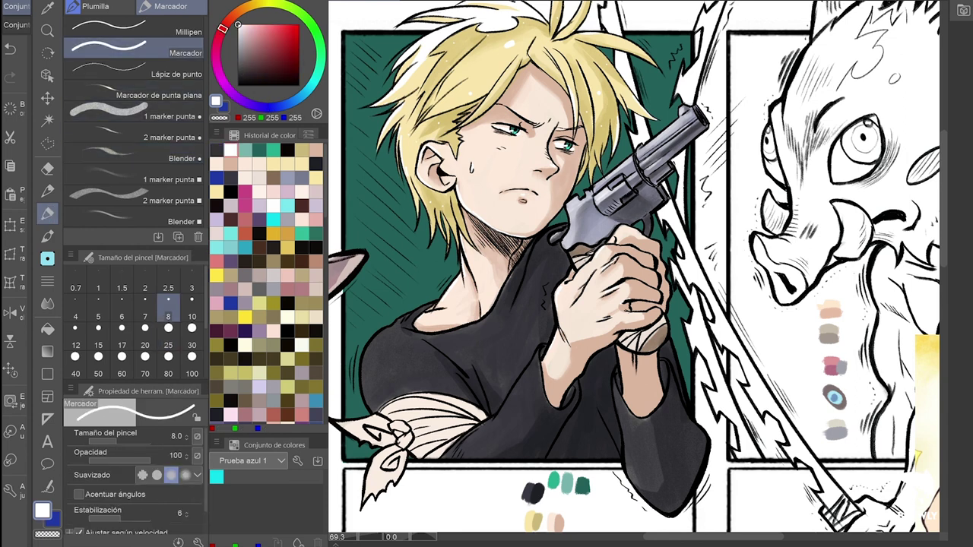
left_click(289, 178)
mouse_move(623, 342)
left_mouse_down()
mouse_move(661, 321)
mouse_move(647, 310)
left_mouse_up()
left_click(133, 117)
left_click(658, 335, "alt")
left_click(133, 158)
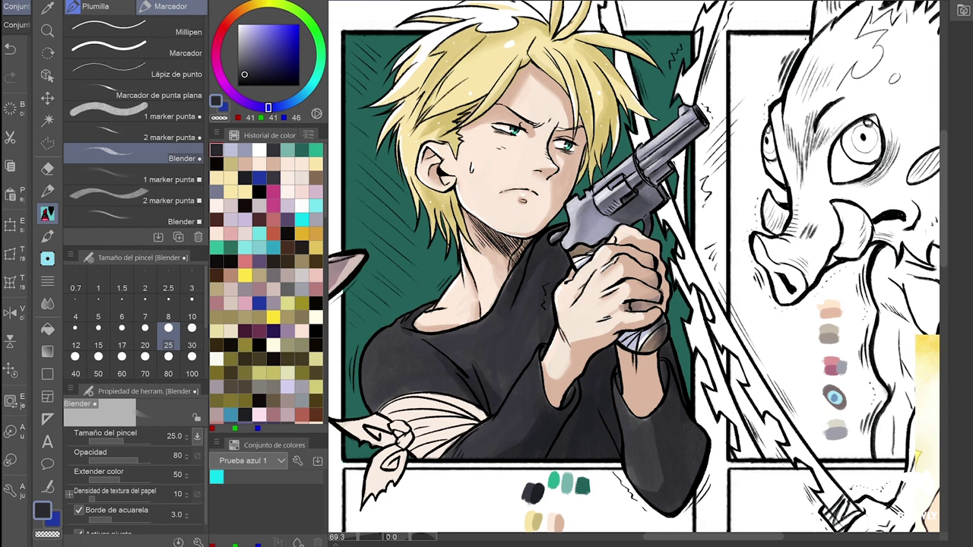
Step: Tint the shadows on the neck and under the hair with mauve (RGB 177, 142, 157) and blend them
left_click(133, 117)
left_click(449, 149, "alt")
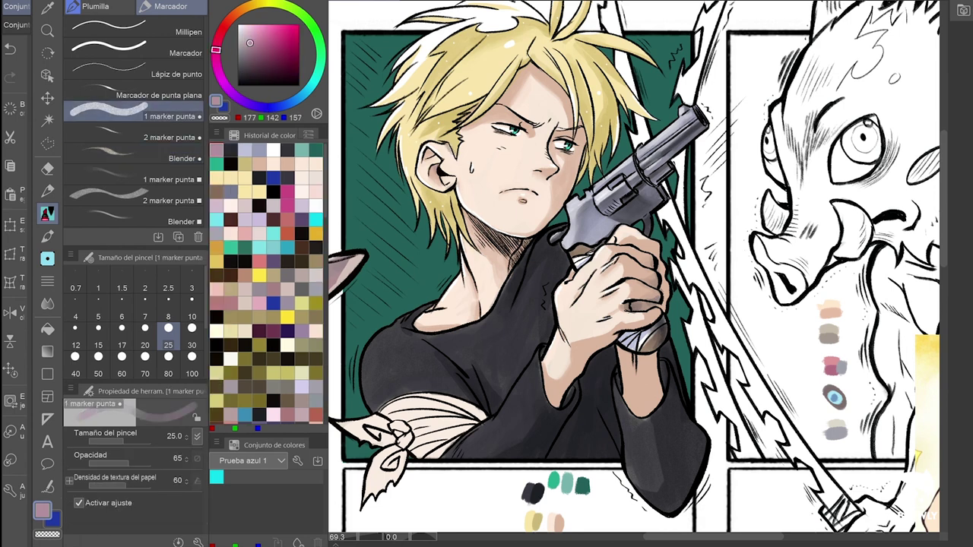
left_click_drag(519, 242, 519, 266)
left_click_drag(468, 213, 474, 242)
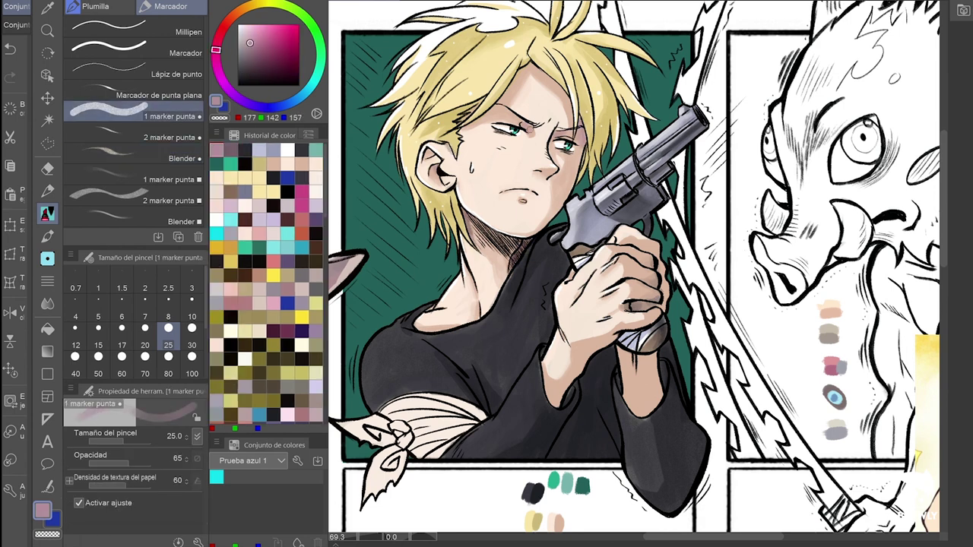
left_click(133, 158)
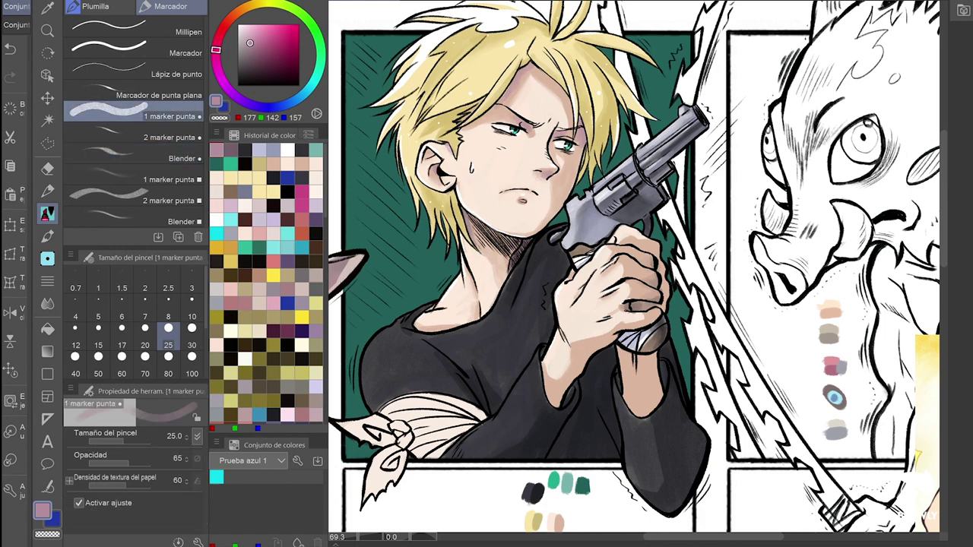
Step: Shade the folds and knot of the cloth armband with mauve (RGB 177, 142, 157) and blend the strokes
key("ctrl+minus")
left_click(133, 117)
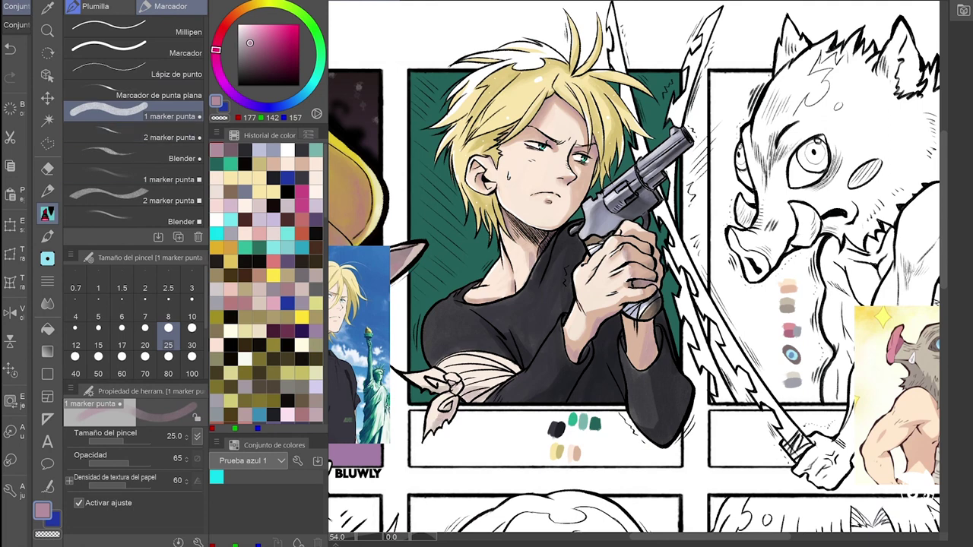
mouse_move(444, 357)
left_mouse_down()
mouse_move(512, 383)
mouse_move(435, 400)
left_mouse_up()
left_click(133, 158)
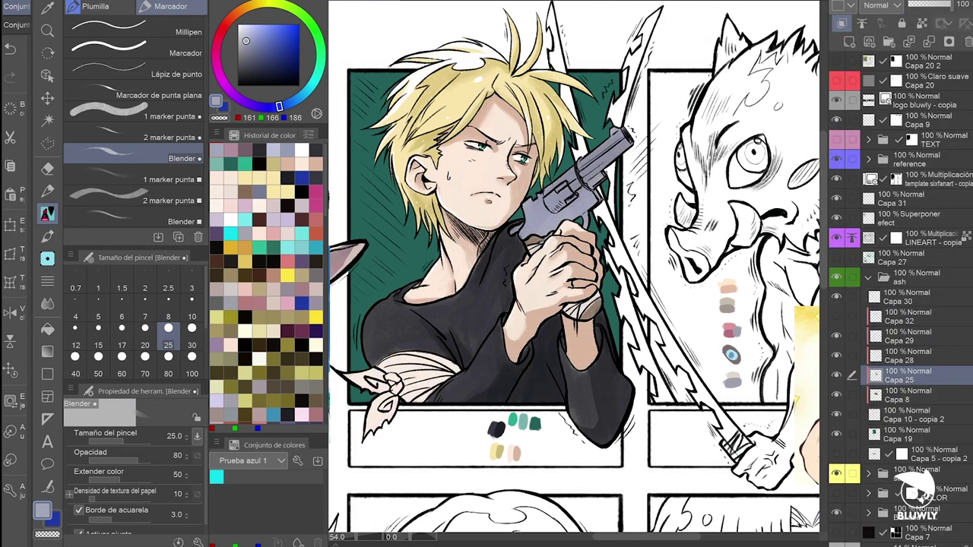
Step: Brighten the cloth armband's lit areas with white (RGB 255, 255, 255) on layer Capa 32 using the Marcador brush at size 25
left_click(133, 116)
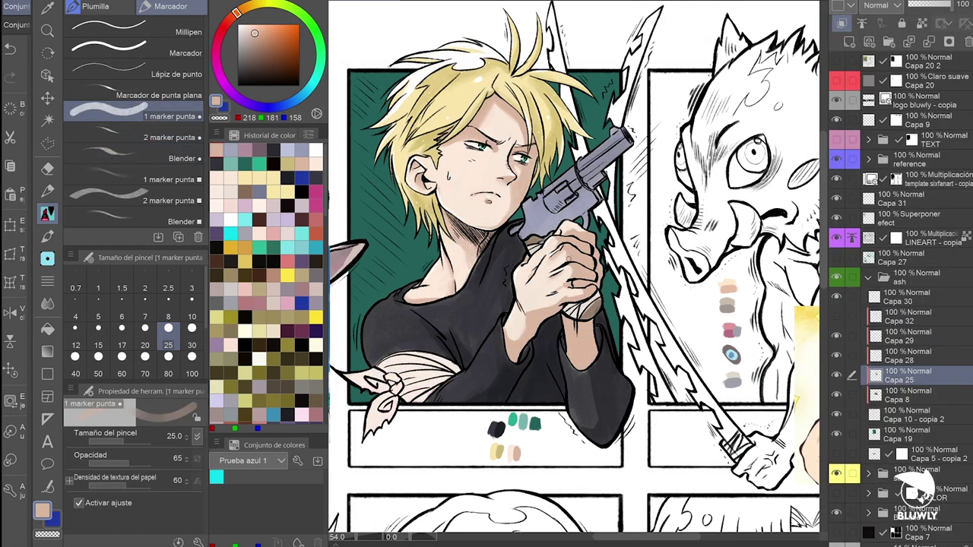
left_click(905, 316)
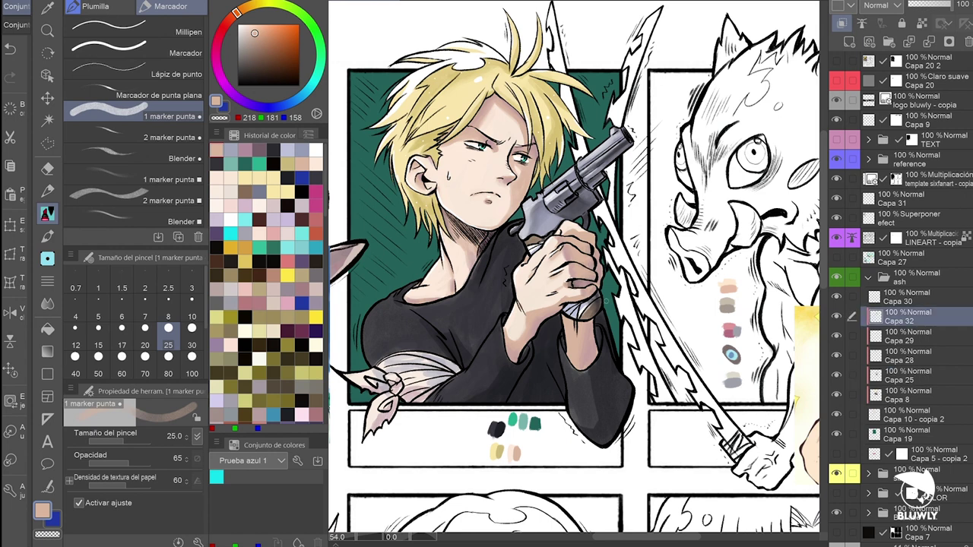
left_click(133, 52)
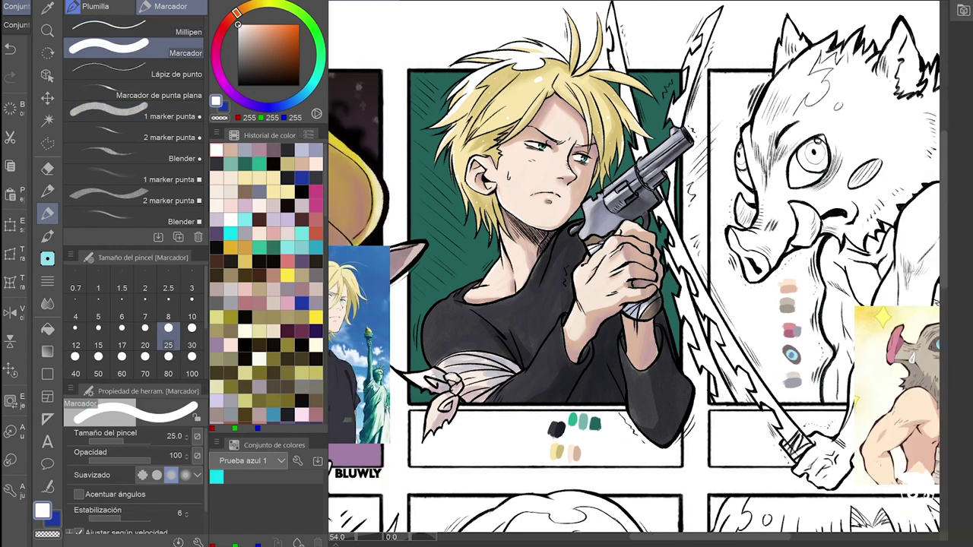
mouse_move(441, 356)
left_mouse_down()
mouse_move(490, 384)
mouse_move(494, 367)
mouse_move(491, 381)
mouse_move(511, 382)
left_mouse_up()
Step: Paint a crimson (RGB 192, 34, 57) bloodstain on the armband and soften it with the Blender brush at size 70
left_click(791, 330, "alt")
left_click(167, 116)
left_click(183, 158)
left_click_drag(501, 380, 484, 405)
left_click_drag(640, 378, 586, 376)
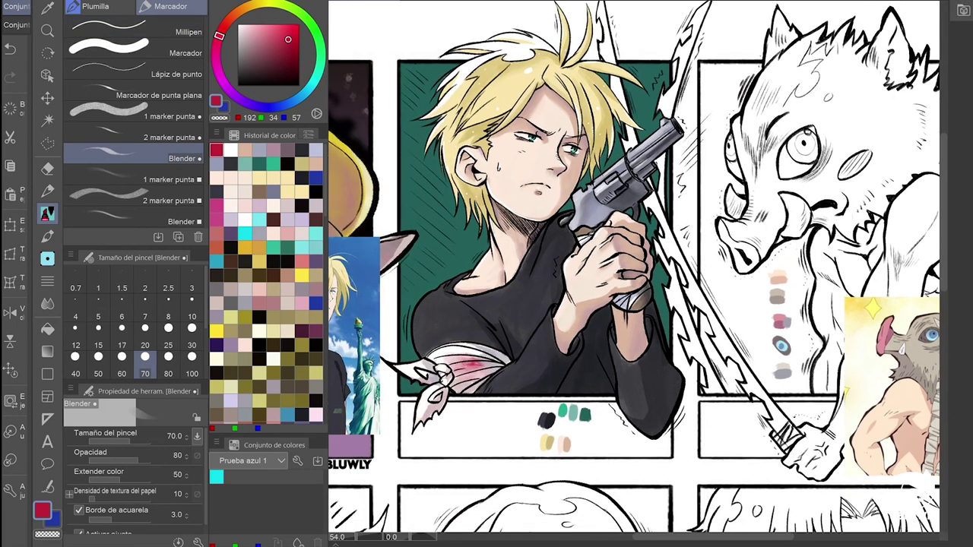
Step: Paint pale lavender (RGB 189, 193, 218) highlights along the black sweater's shoulder and collar edge with a size 20 pen
key("p")
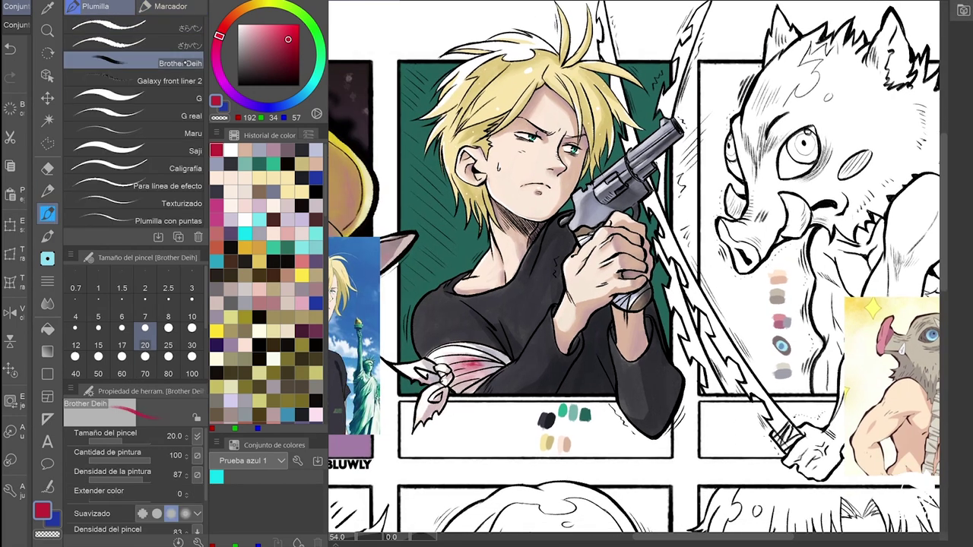
left_click(130, 44)
scroll(368, 353, "up", 3)
left_click_drag(449, 335, 471, 251)
left_click_drag(456, 293, 468, 247)
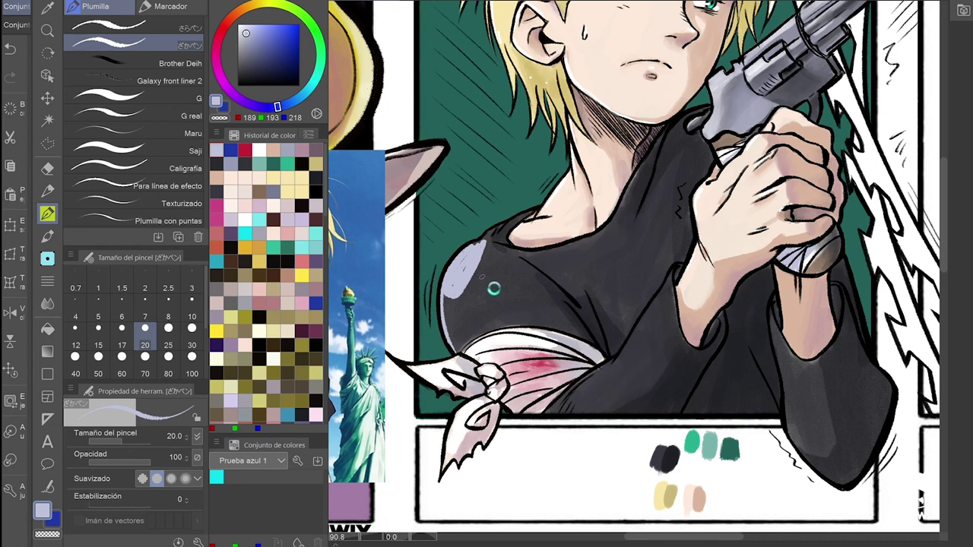
left_click_drag(485, 292, 480, 270)
left_click_drag(445, 329, 446, 295)
left_click_drag(455, 351, 445, 320)
left_click_drag(505, 228, 475, 274)
left_click_drag(481, 292, 467, 255)
left_click_drag(525, 213, 494, 240)
Step: Add pale lavender (RGB 189, 193, 218) edge highlights to the sweater's forearm sleeve and cuff
mouse_move(578, 304)
left_mouse_down()
mouse_move(488, 405)
mouse_move(509, 312)
left_mouse_up()
left_click_drag(601, 285, 581, 323)
left_click_drag(543, 371, 520, 383)
key("m")
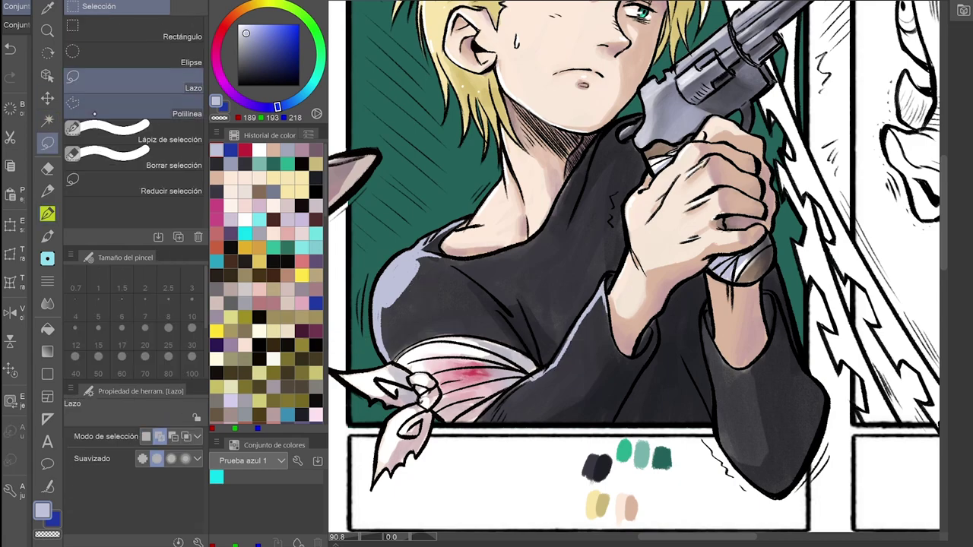
key("p")
left_click_drag(582, 84, 532, 148)
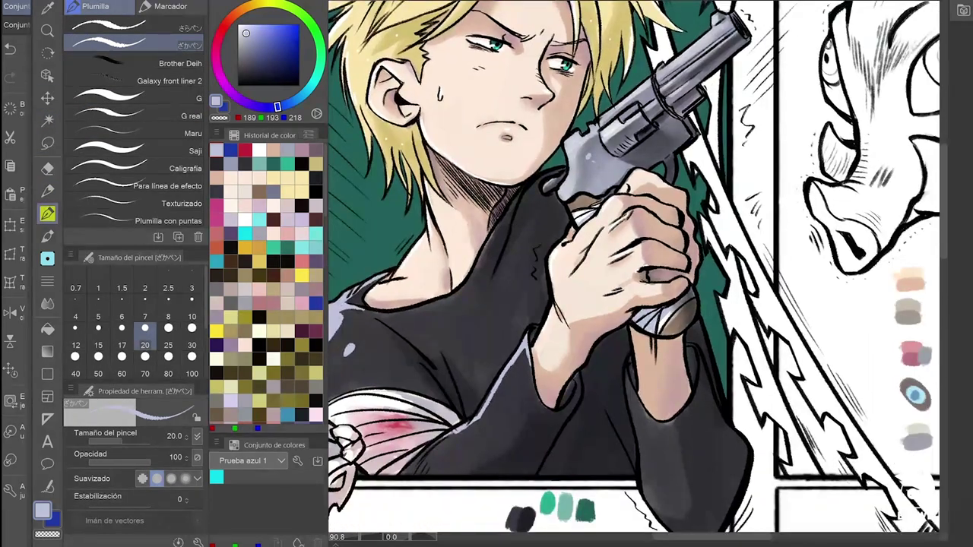
Step: Paint pale lavender highlights along the revolver's barrel and frame, and strengthen the rim light on the sleeve cuff
left_click_drag(714, 67, 670, 104)
left_click_drag(688, 136, 653, 166)
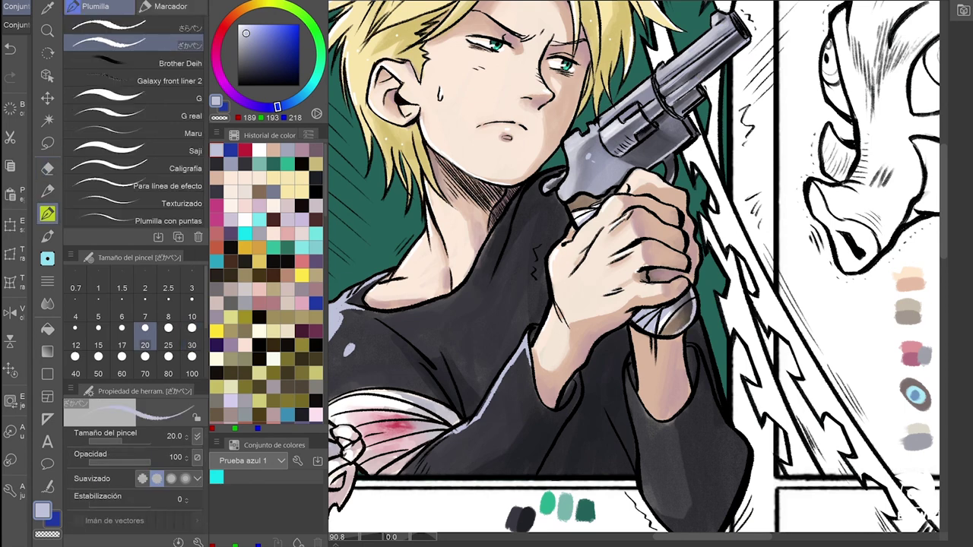
left_click_drag(578, 228, 536, 342)
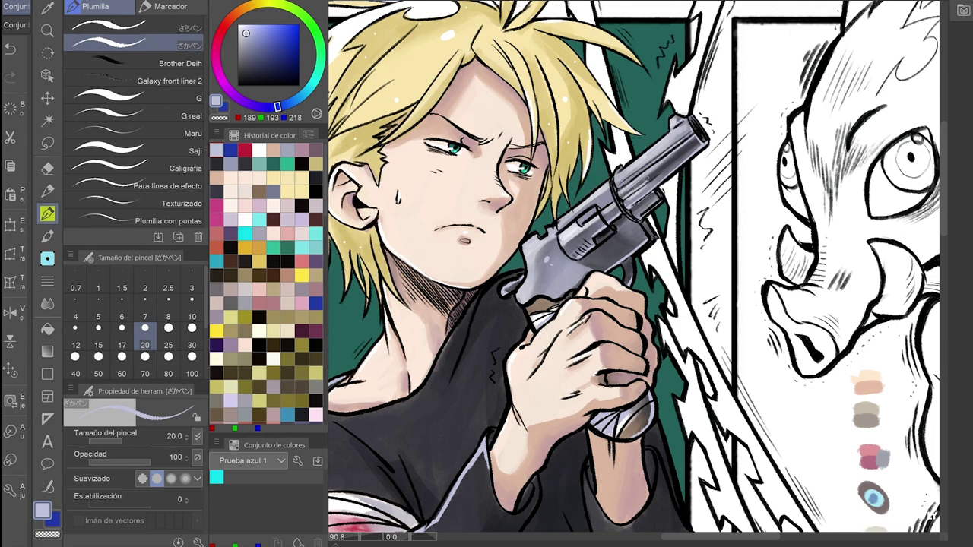
left_click_drag(532, 342, 673, 181)
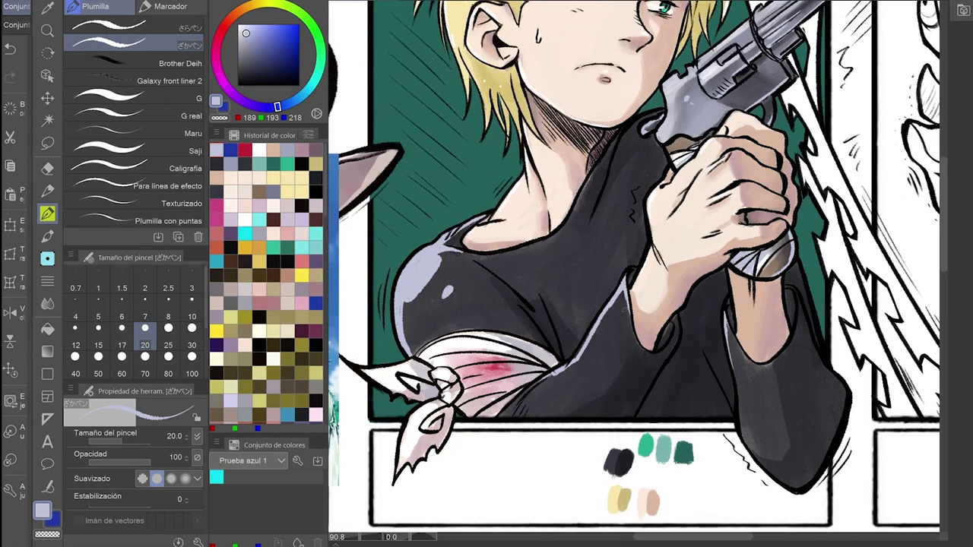
left_click_drag(627, 284, 579, 359)
Step: Lasso the small highlight on the sweater's shoulder and adjust it with a scale/rotate transform
scroll(516, 295, "down", 5)
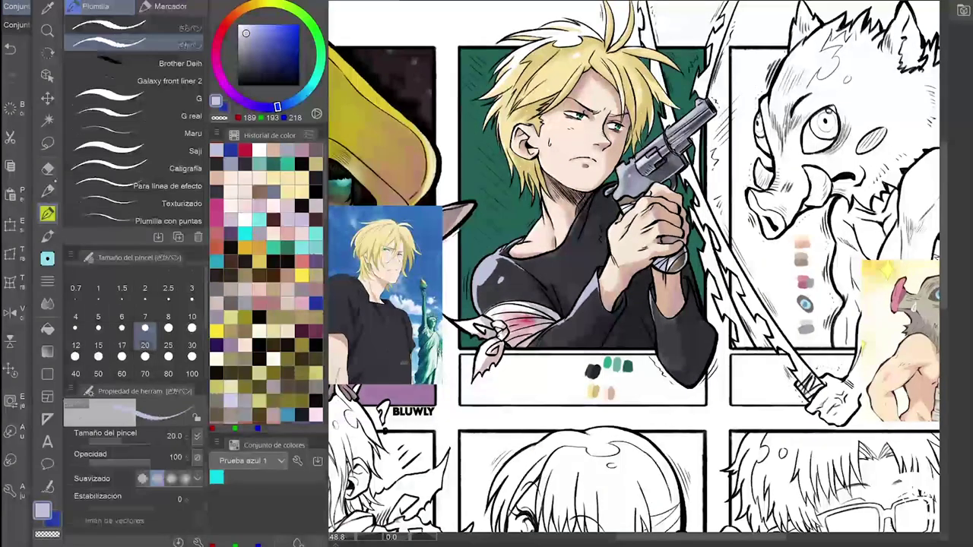
key("e")
key("m")
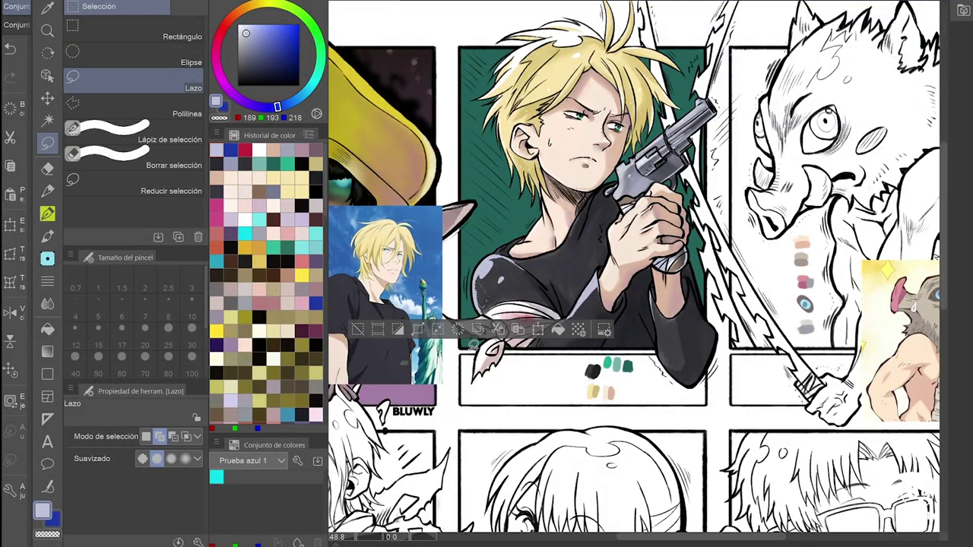
key("ctrl+t")
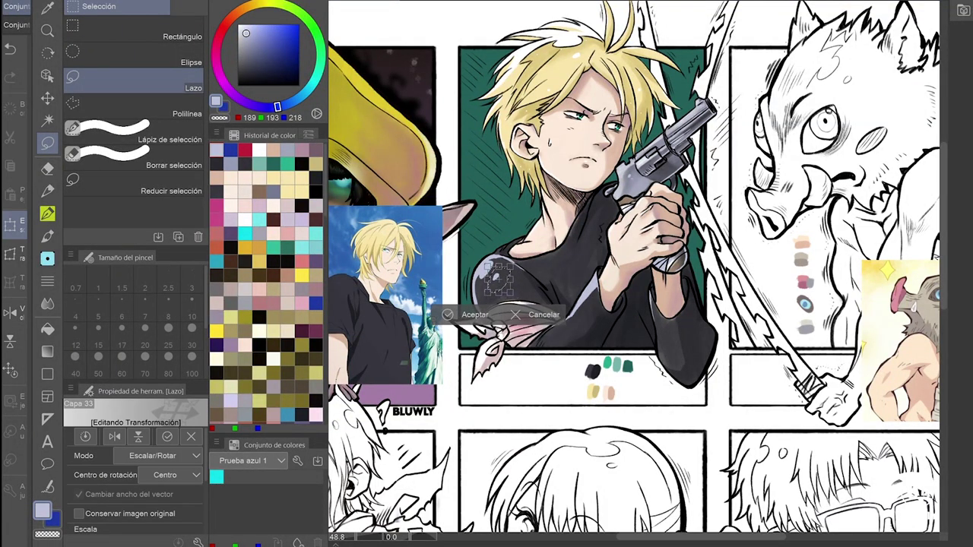
key("Return")
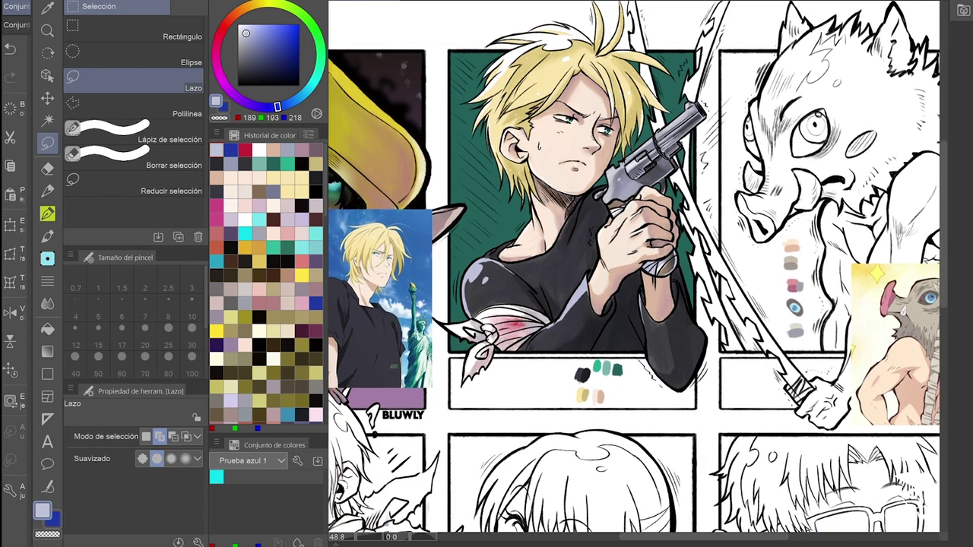
Step: Paint pure white (RGB 255, 255, 255) highlights on the armband's knot and folds with the size 20 pen
scroll(529, 257, "up", 6)
key("p")
mouse_move(519, 293)
left_mouse_down()
mouse_move(448, 228)
mouse_move(700, 380)
left_mouse_up()
left_click(448, 228, "alt")
left_click_drag(638, 304, 548, 228)
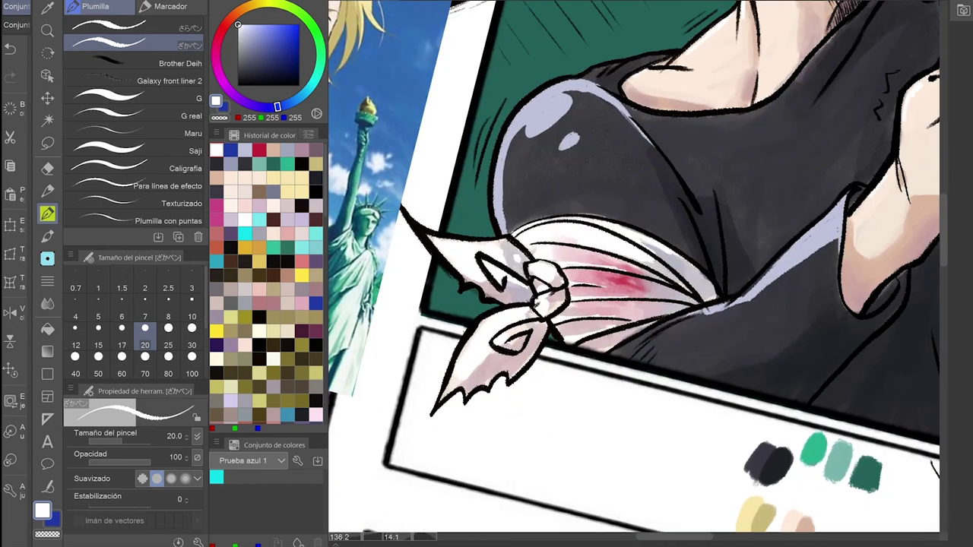
scroll(638, 267, "down", 5)
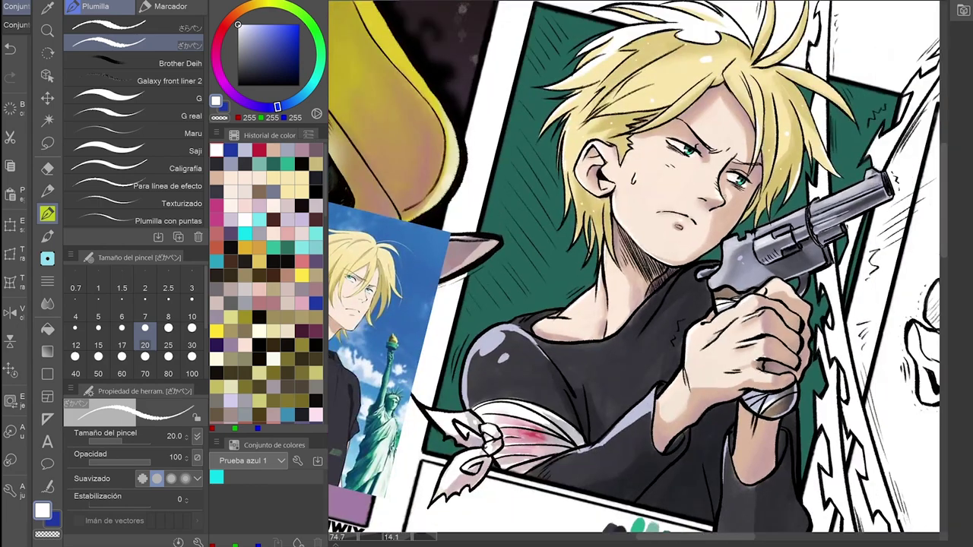
scroll(638, 267, "up", 2)
scroll(638, 267, "down", 1)
scroll(638, 266, "down", 3)
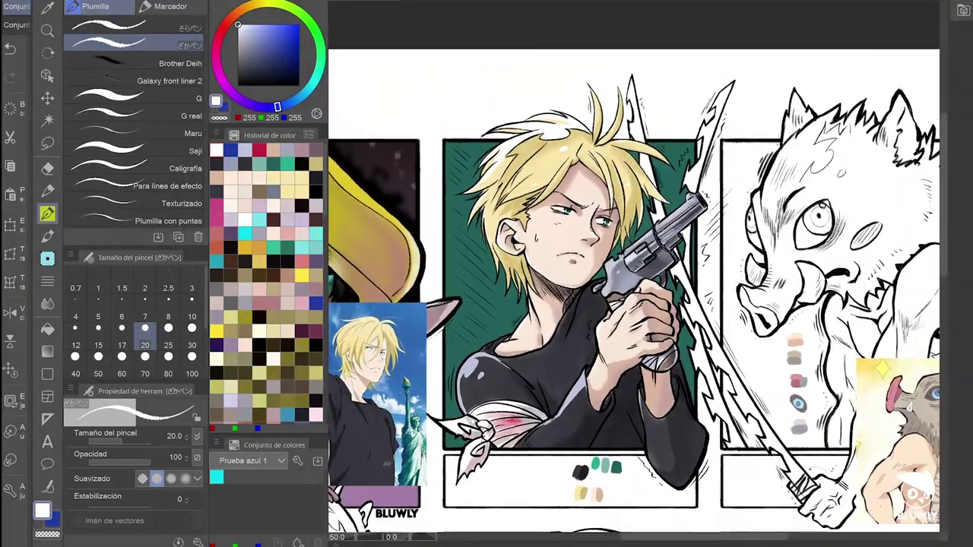
Step: Tint the revolver with a cyan (RGB 15, 220, 237) foreground-to-transparent gradient at 55% opacity
key("g")
left_click(216, 477)
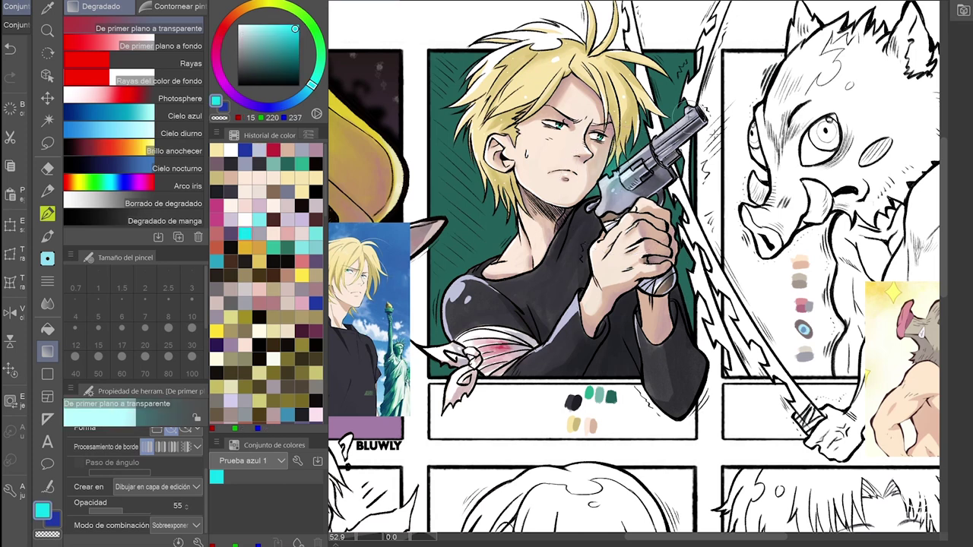
left_click(584, 434, "alt")
left_click(590, 426, "alt")
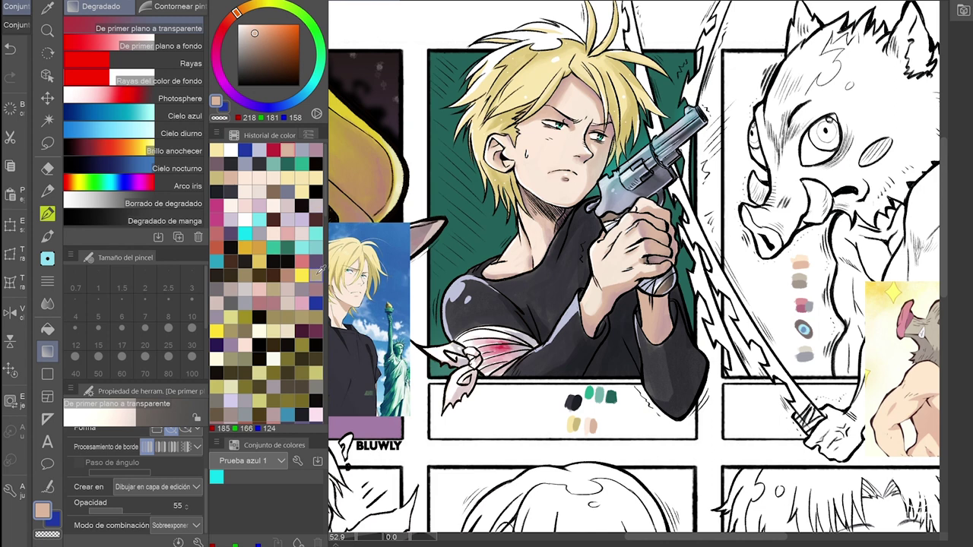
Step: Lasso areas around the character and add a crimson (RGB 192, 34, 57) gradient glow to the nose, lips and fingers
left_click(364, 427, "alt")
key("m")
mouse_move(612, 140)
left_mouse_down()
mouse_move(608, 182)
mouse_move(551, 209)
mouse_move(486, 163)
left_mouse_up()
key("g")
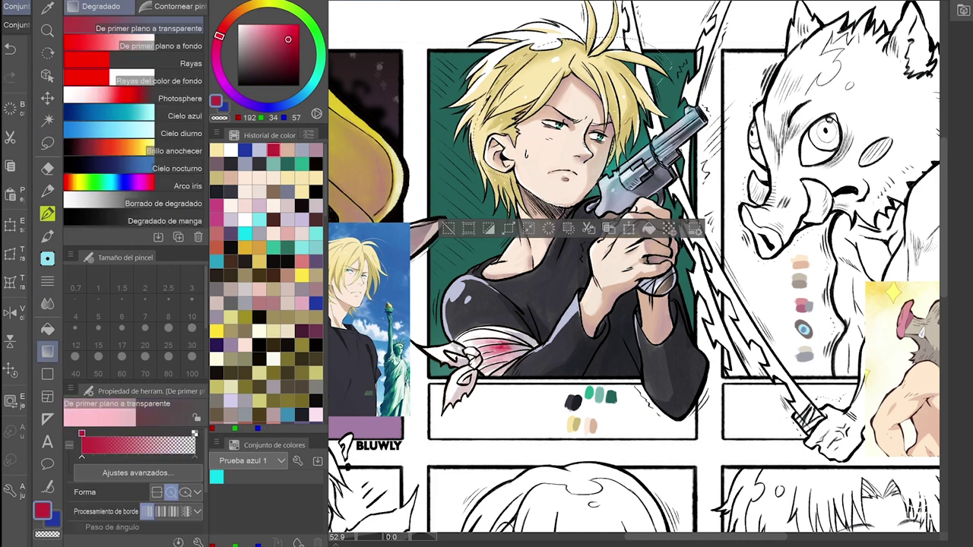
key("m")
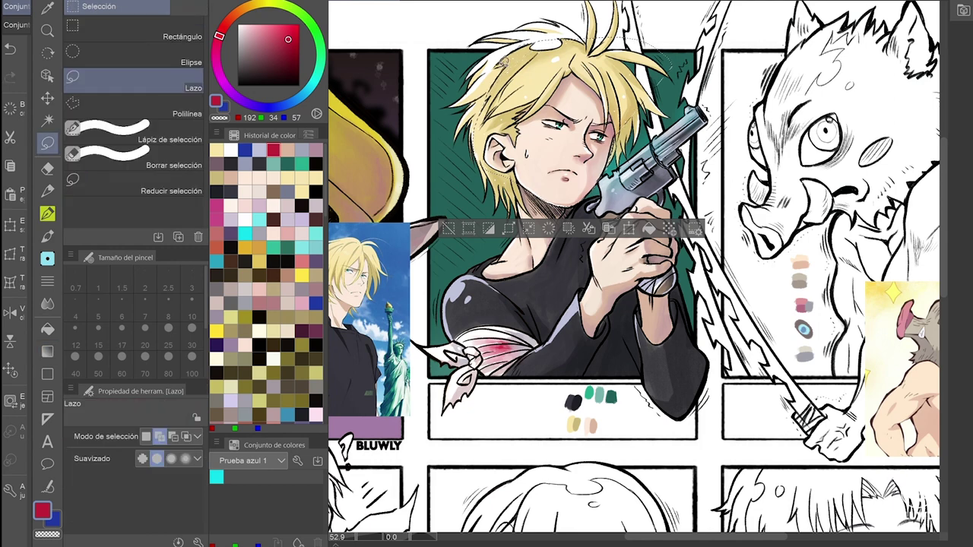
left_click(172, 436)
mouse_move(486, 95)
left_mouse_down()
mouse_move(491, 135)
mouse_move(428, 126)
left_mouse_up()
key("g")
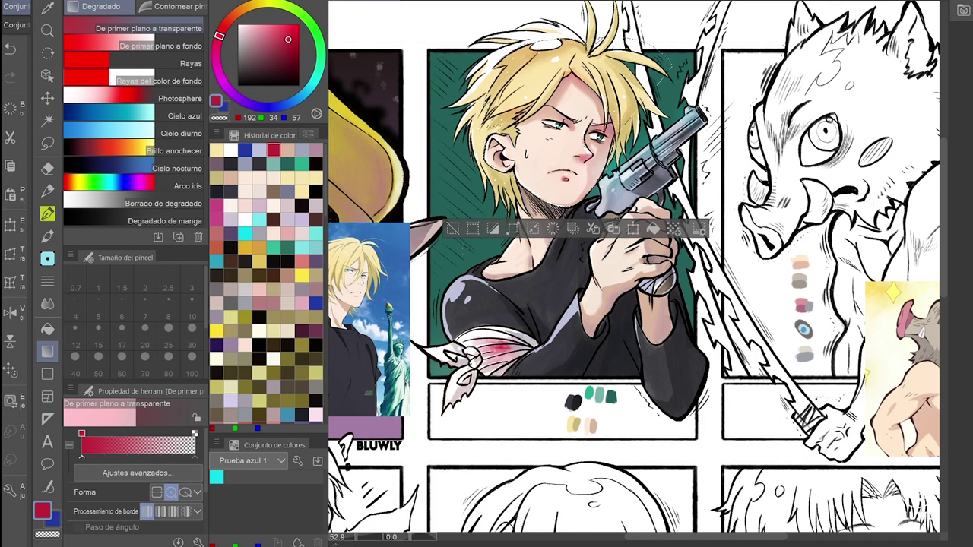
key("ctrl+d")
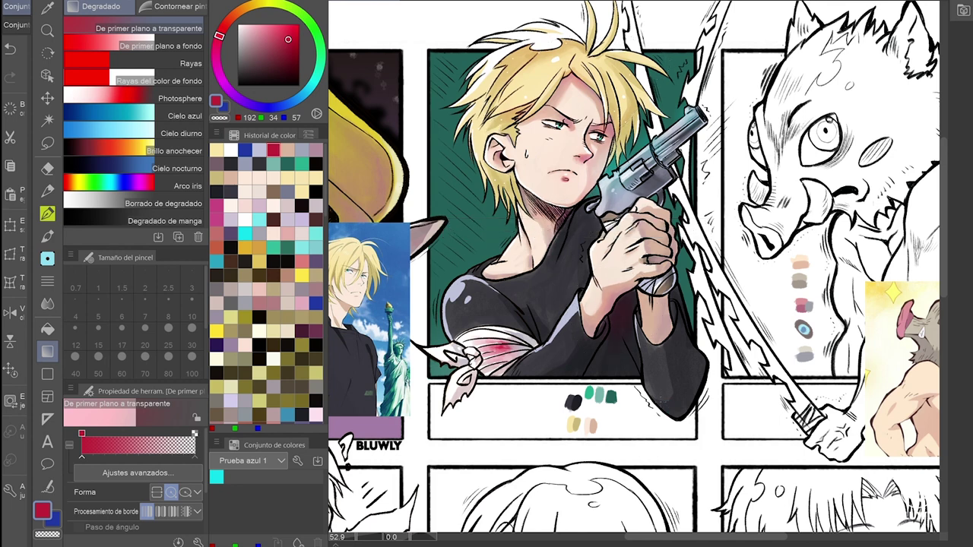
Step: Show the layer list and lasso around the black sweater on layer Capa 25
left_click(48, 168)
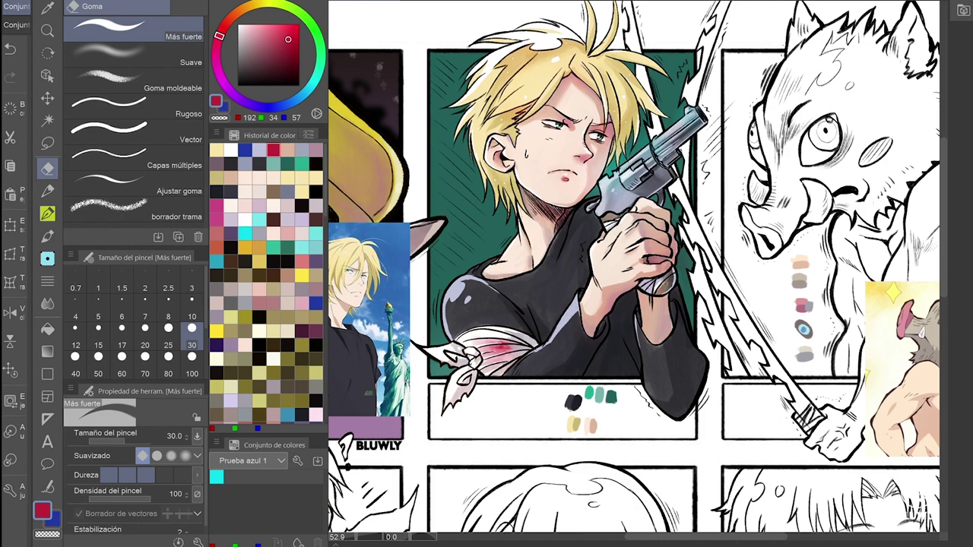
key("F7")
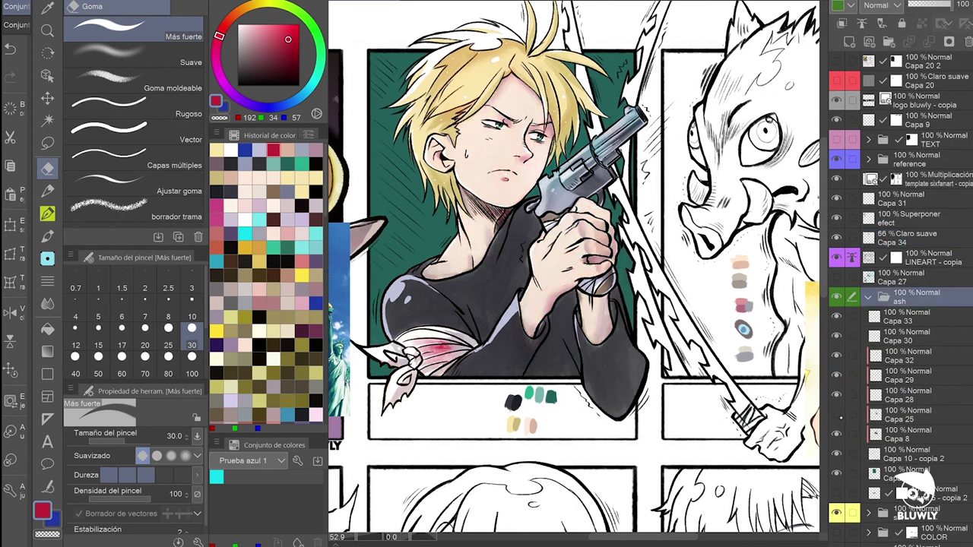
key("m")
mouse_move(612, 321)
left_mouse_down()
mouse_move(566, 293)
mouse_move(528, 285)
mouse_move(532, 197)
mouse_move(431, 283)
mouse_move(450, 363)
mouse_move(620, 410)
left_mouse_up()
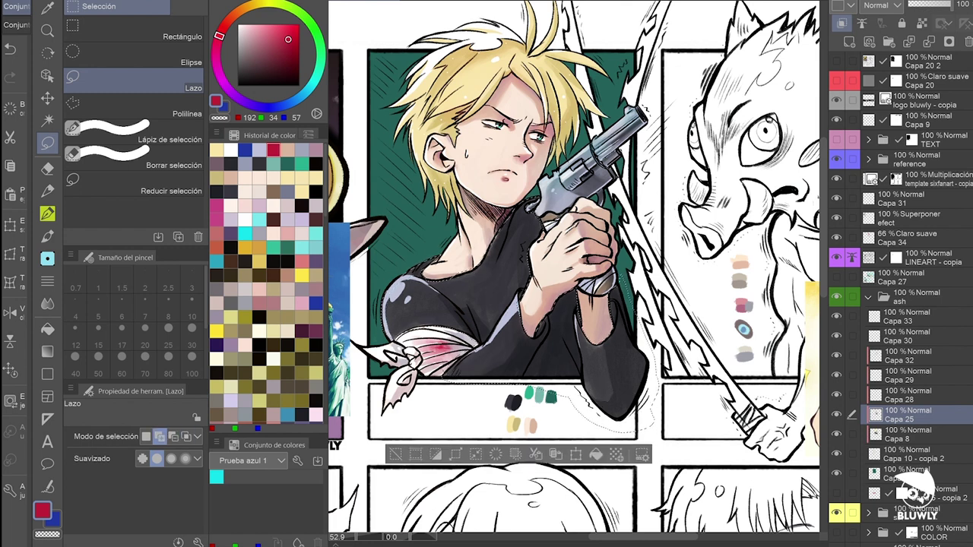
key("alt")
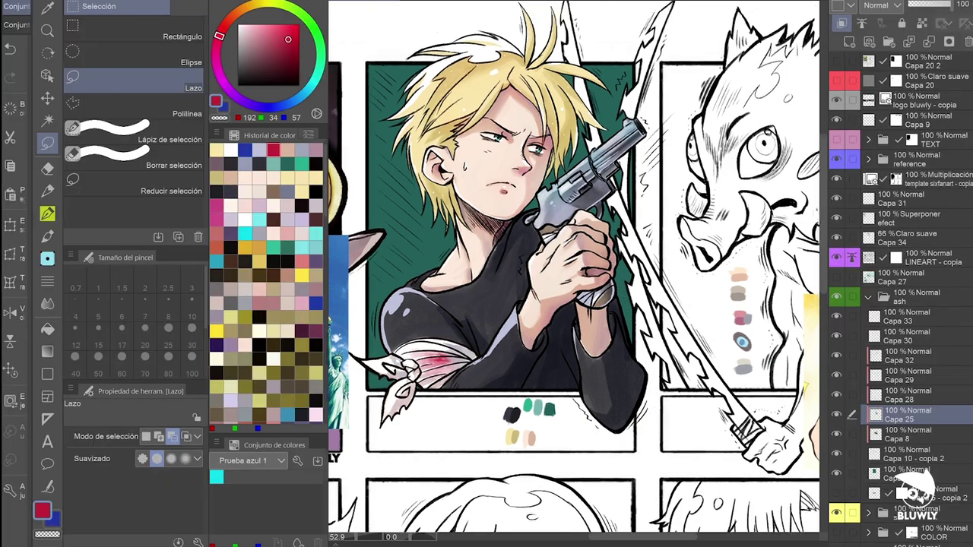
Step: Deepen the sweater's shadows around the collar and cuffs with near-black (RGB 26, 26, 36) on layer Capa 32
scroll(426, 277, "up", 4)
key("p")
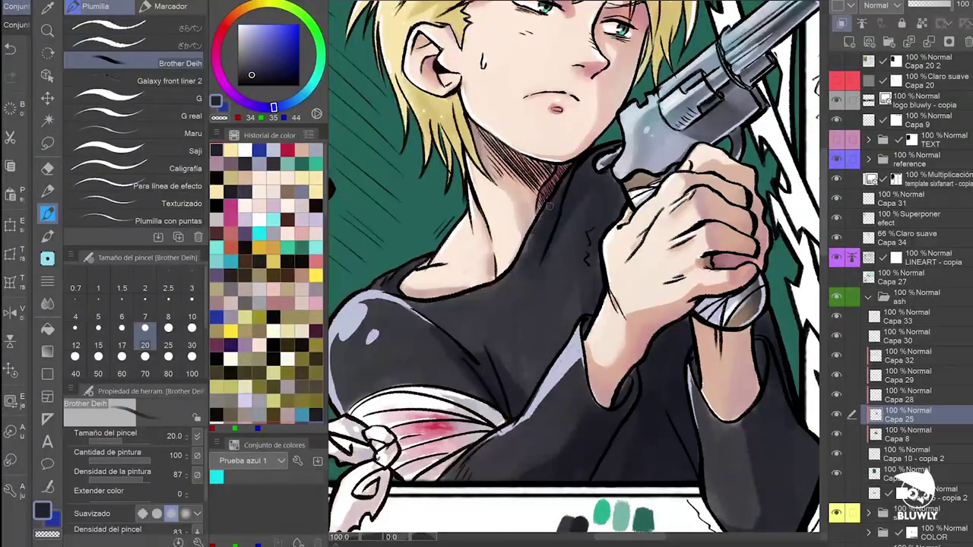
left_click(547, 203, "alt")
left_click(539, 225, "ctrl")
key("e")
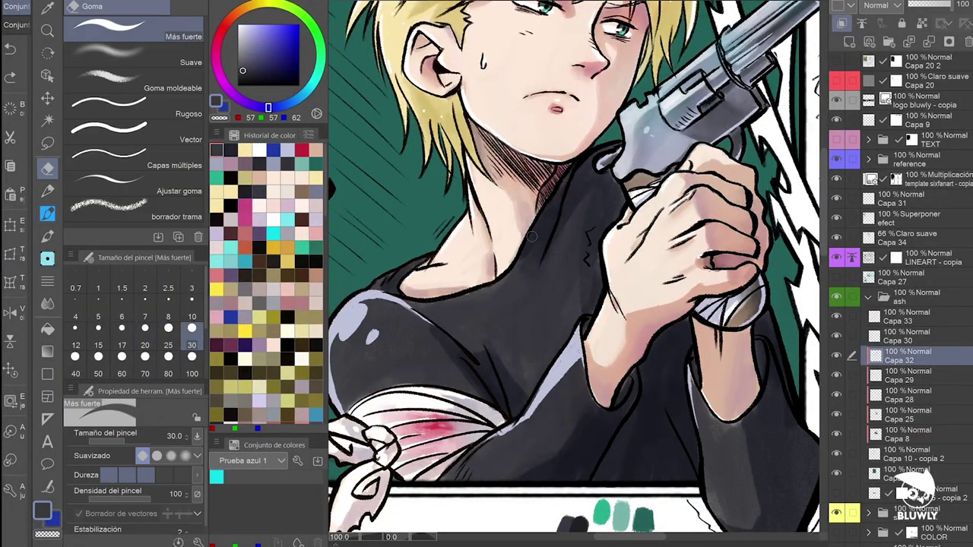
key("p")
left_click(628, 387, "alt")
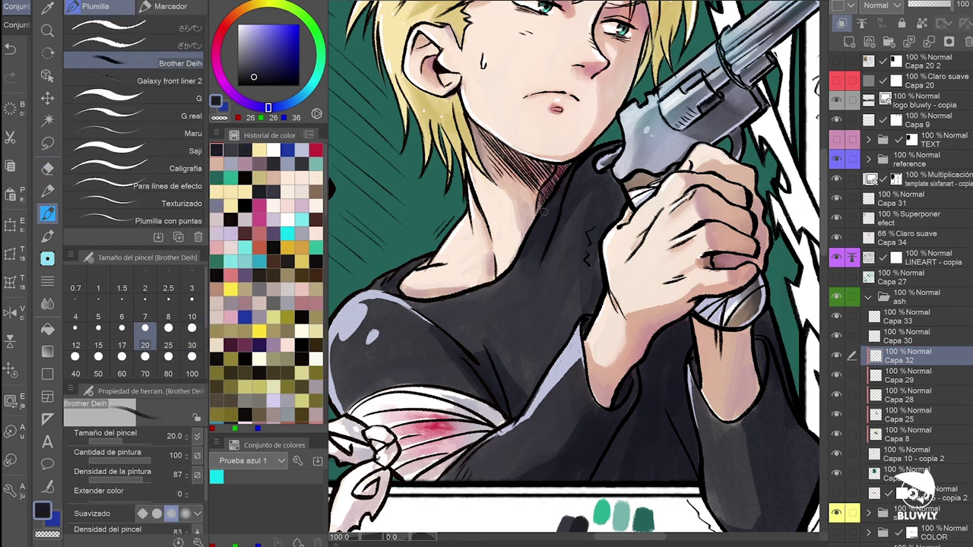
left_click_drag(692, 353, 695, 384)
left_click_drag(760, 342, 758, 374)
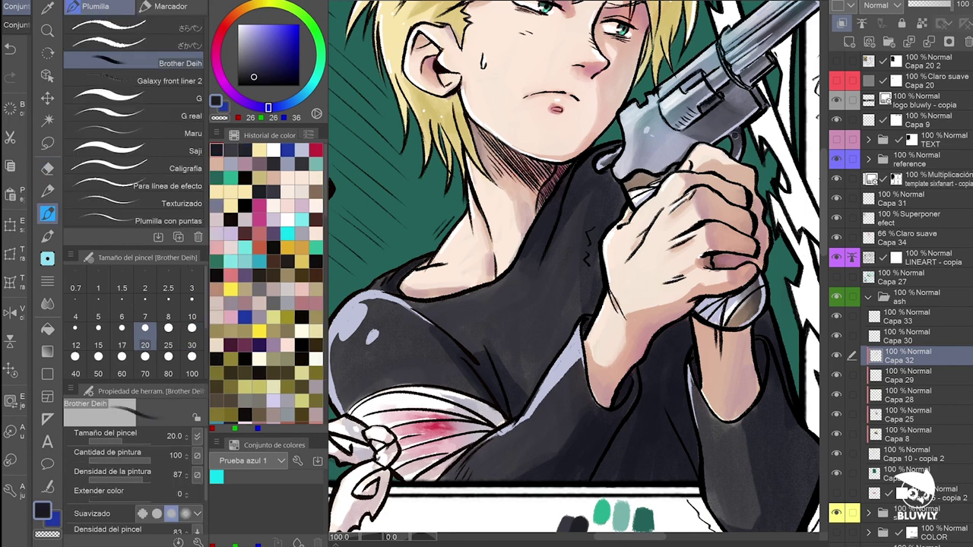
Step: Select around the blond character and tint the line art brown (RGB 104, 61, 47) with the darker pencil at size 12
key("minus")
key("minus")
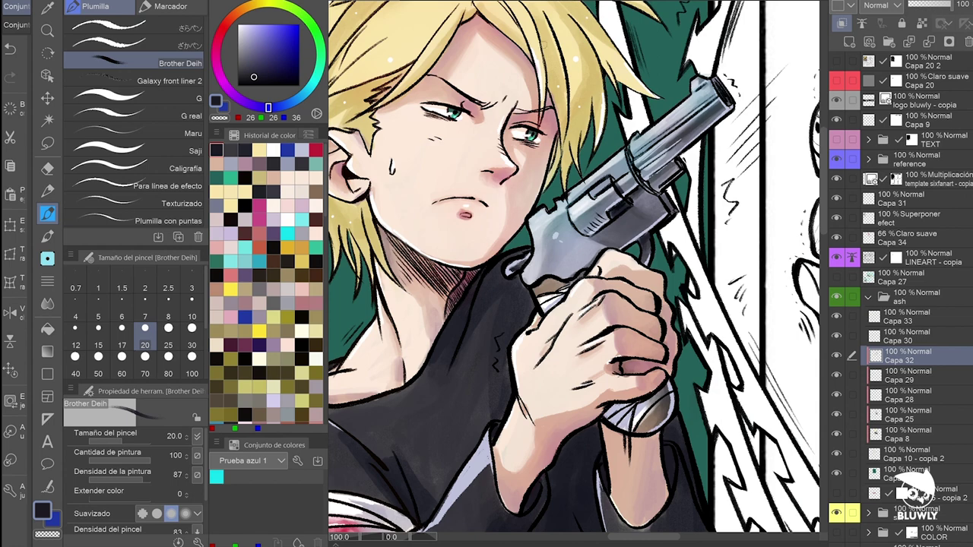
left_click(515, 268, "ctrl+shift")
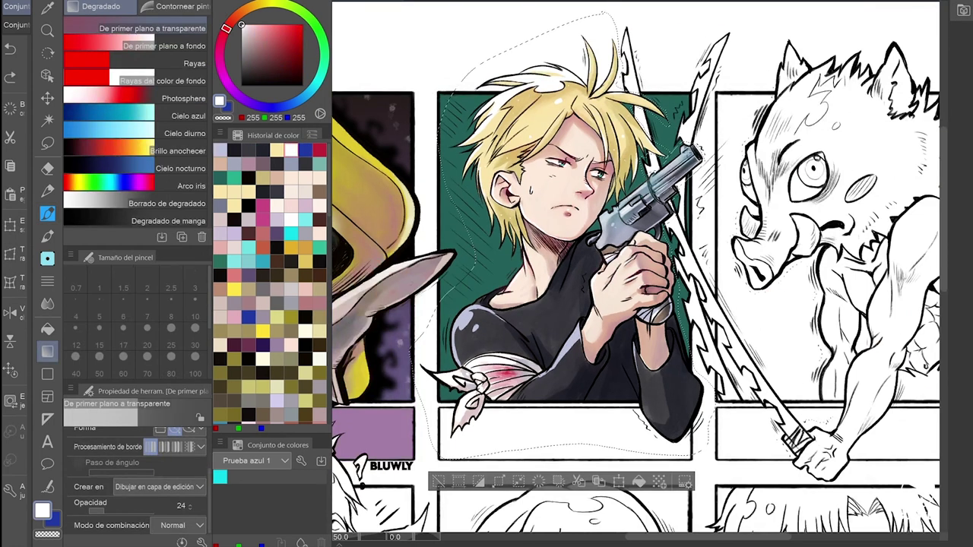
key("p")
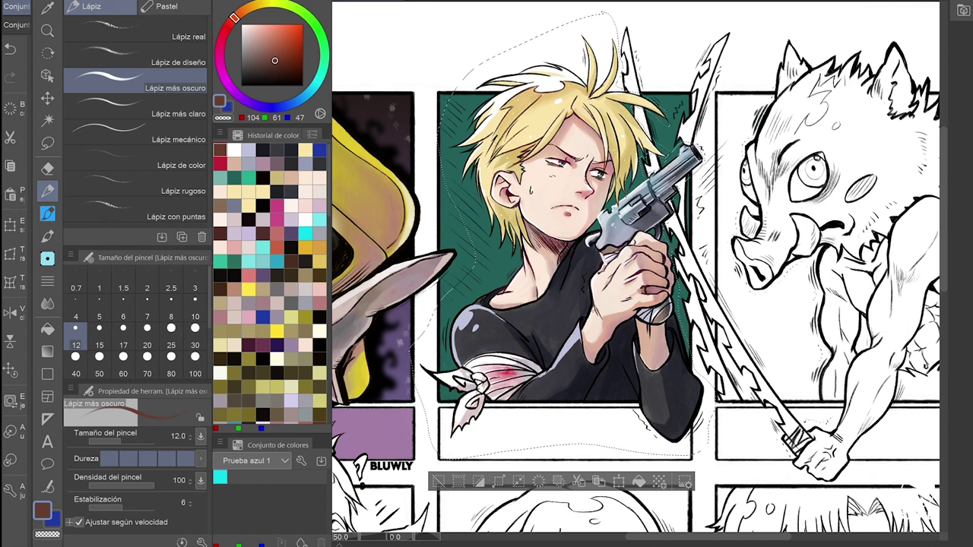
scroll(615, 243, "up", 2)
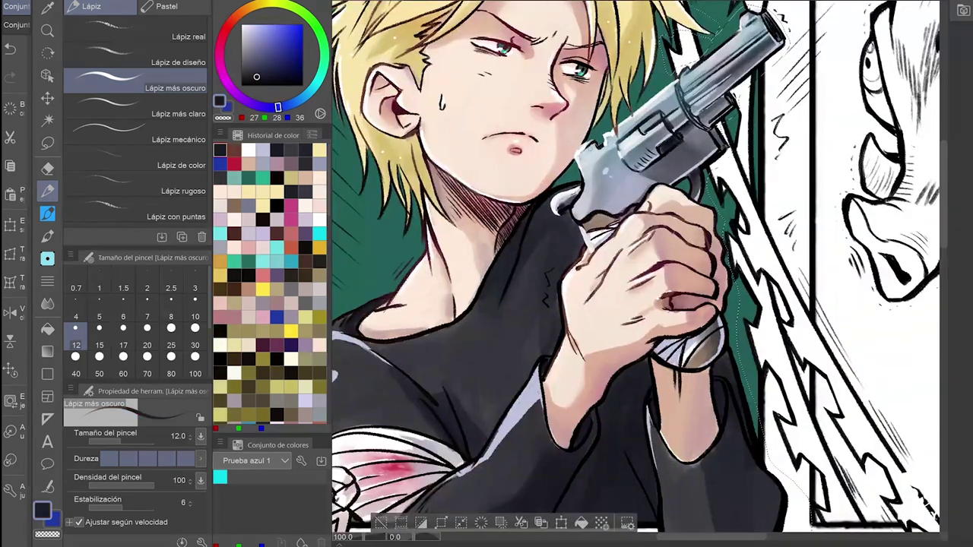
scroll(639, 273, "down", 2)
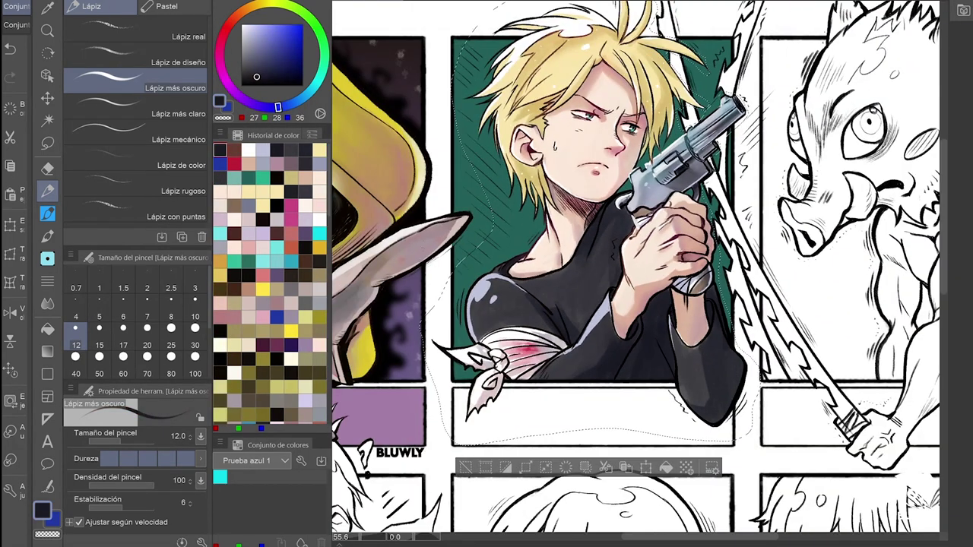
Step: Tint the skin line art around the neck and collarbone dark wine (RGB 81, 16, 30) with the darker pencil
left_click(248, 149)
left_click(248, 149)
left_click(263, 149)
left_click(249, 149)
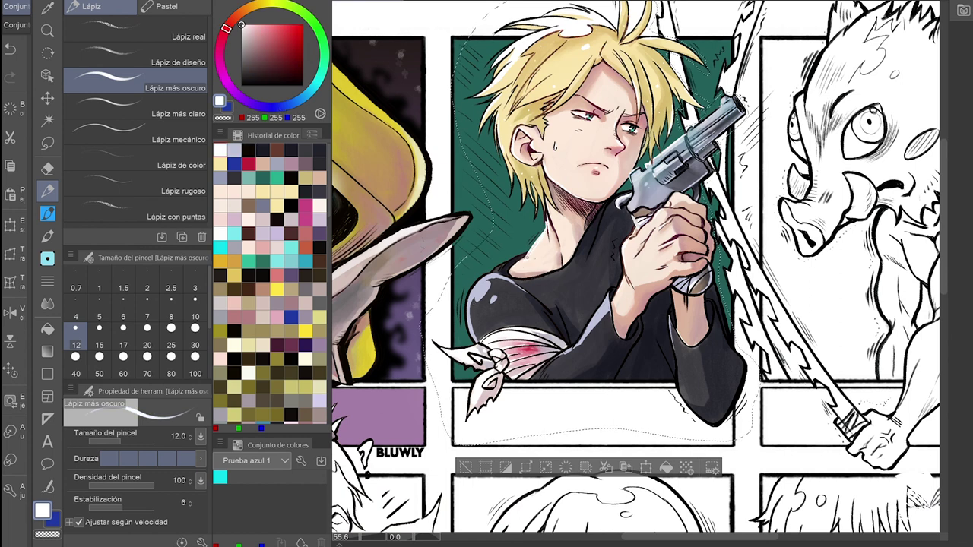
left_click(263, 149)
left_click(291, 149)
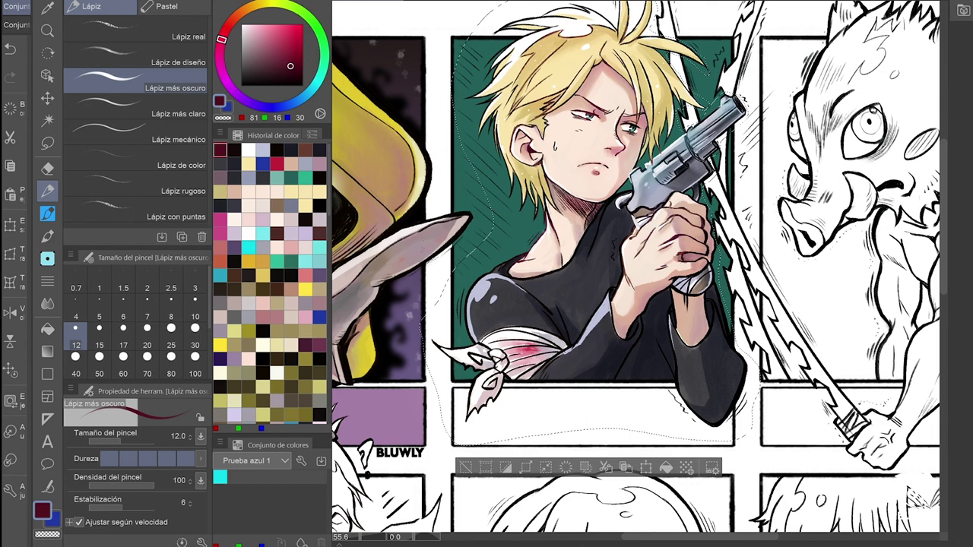
scroll(639, 266, "down", 2)
key("ctrl+plus")
key("ctrl+plus")
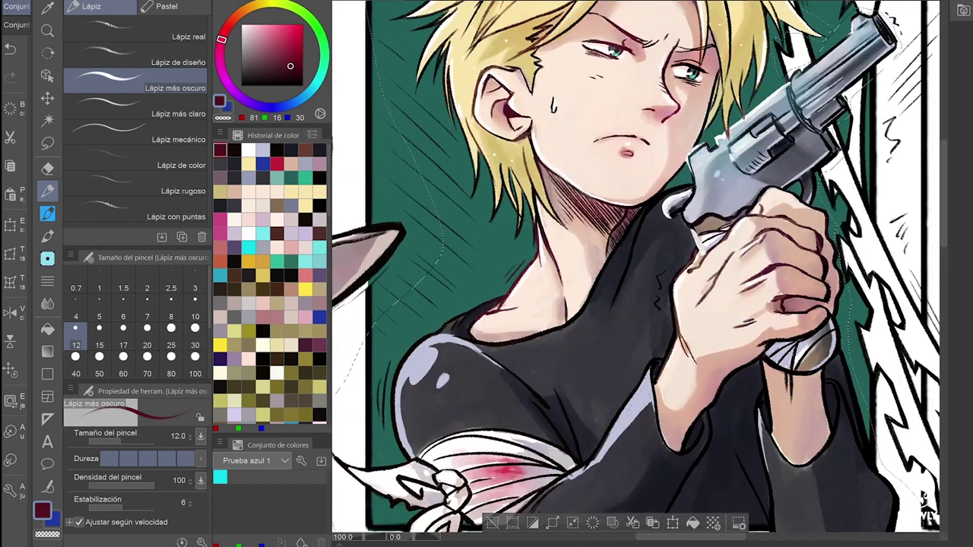
Step: Touch up the black sweater on layer Capa 33 with sampled near-black (RGB 33, 33, 41) using the Brother Deih pen
key("p")
left_click(431, 308, "alt")
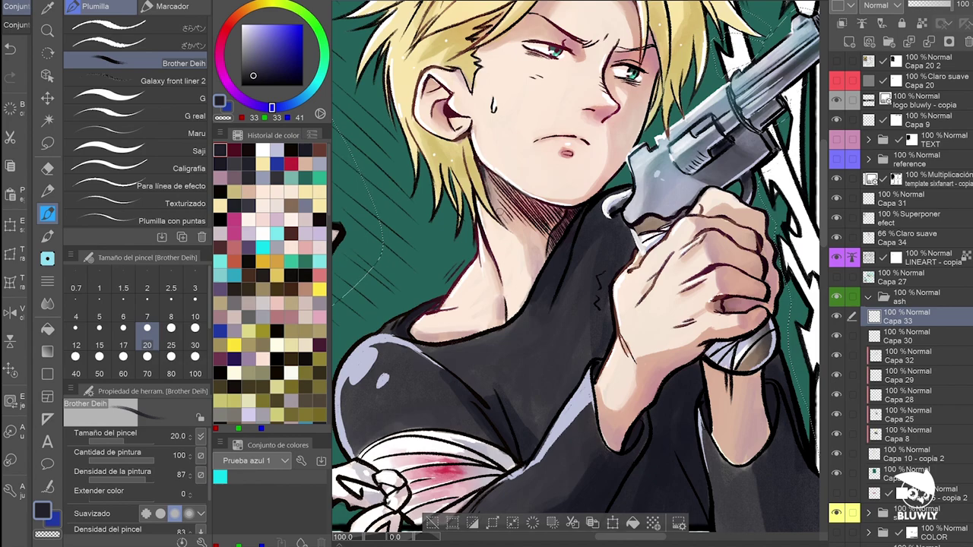
key("p")
key("ctrl+minus")
key("ctrl+minus")
key("ctrl+minus")
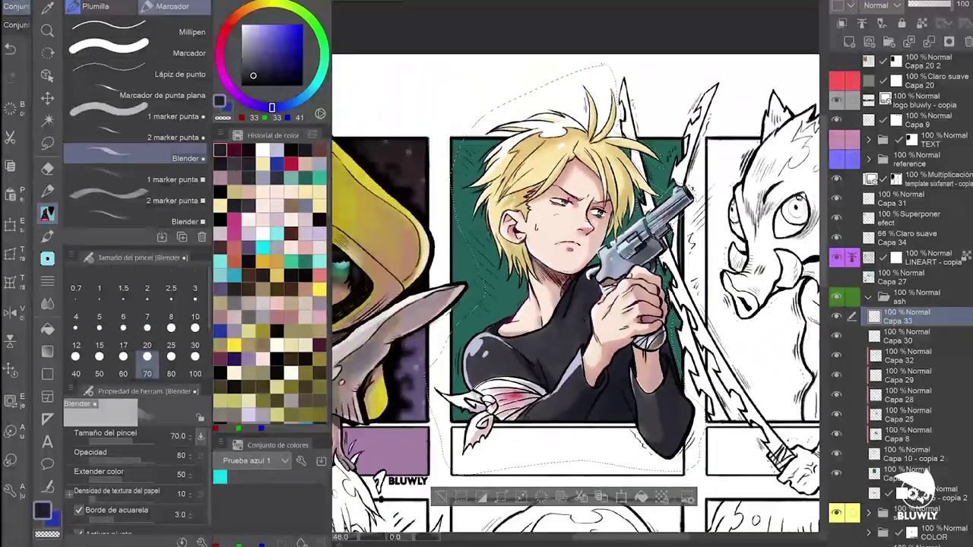
Step: Tint the green panel background behind the character with a yellow (RGB 255, 225, 51) foreground-to-transparent gradient rising from below
left_click(912, 296)
left_click(908, 471)
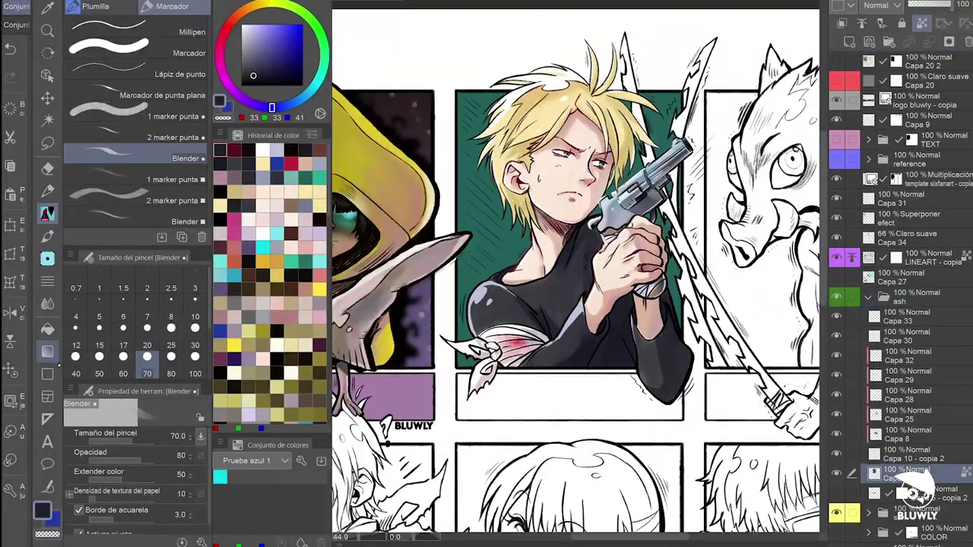
key("g")
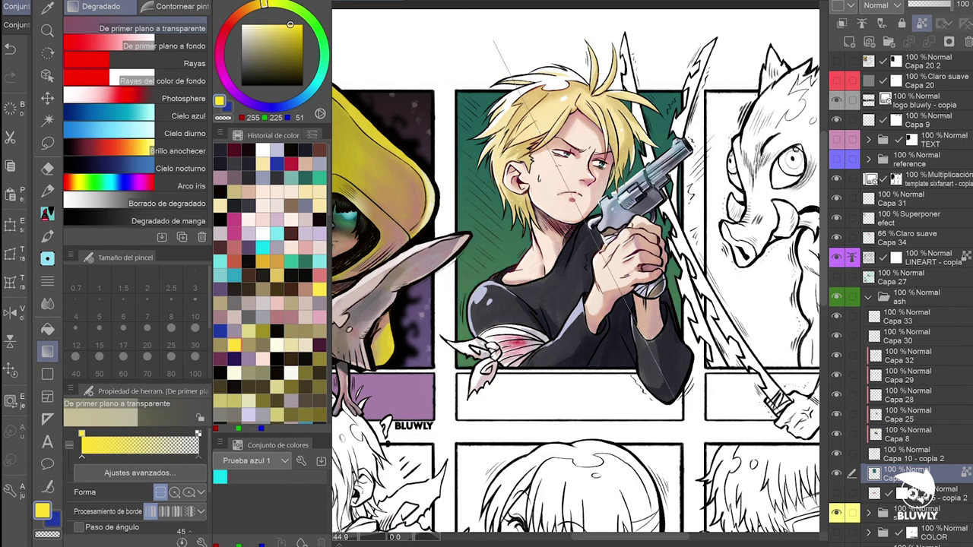
left_click_drag(504, 191, 485, 214)
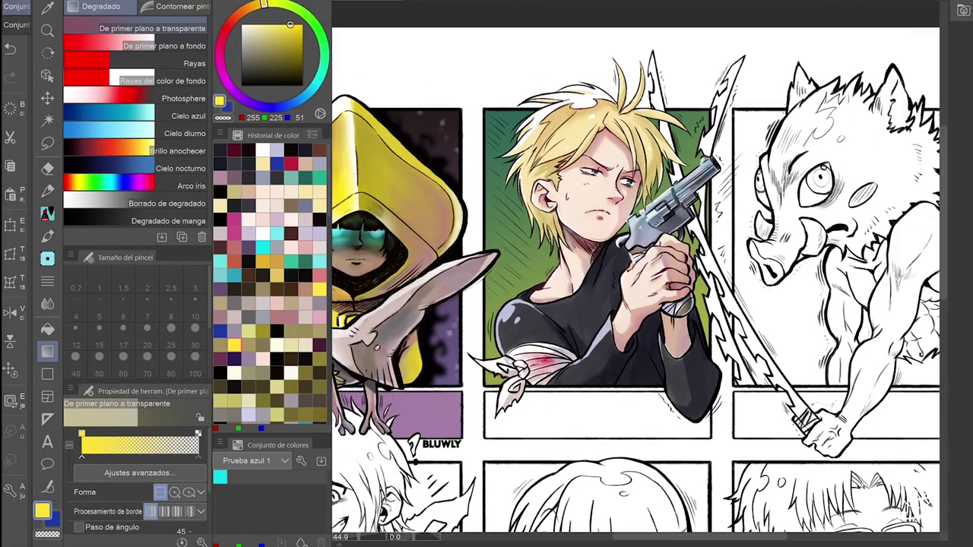
Step: Retouch the face around the eyes with the size 10 round marker in dark red (RGB 99, 38, 33) and the Blender
scroll(635, 268, "up", 2)
key("p")
left_click(174, 117)
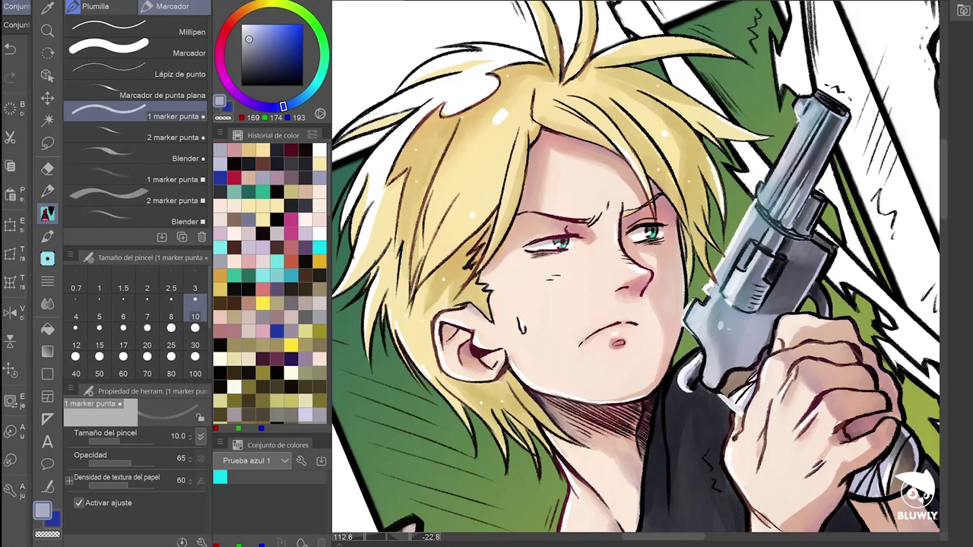
left_click(545, 239, "alt")
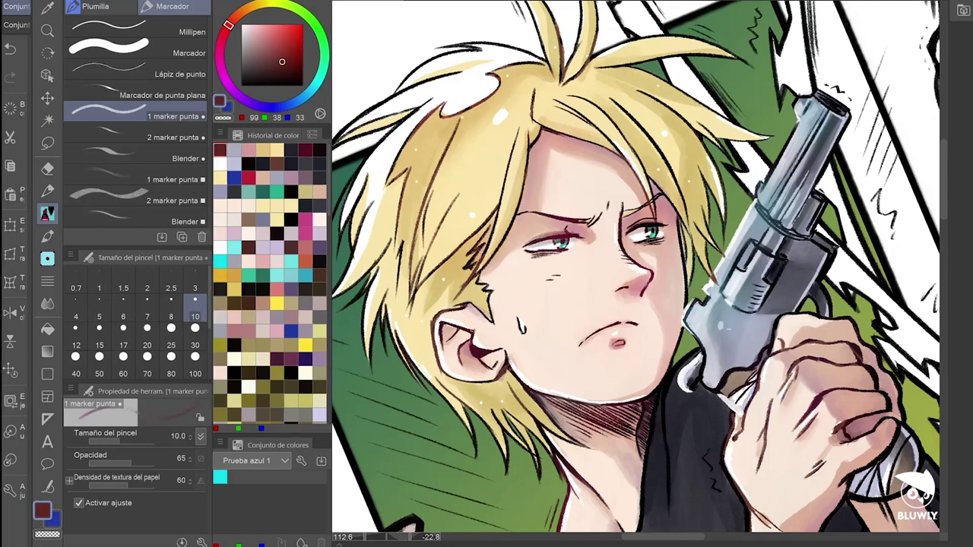
key("j")
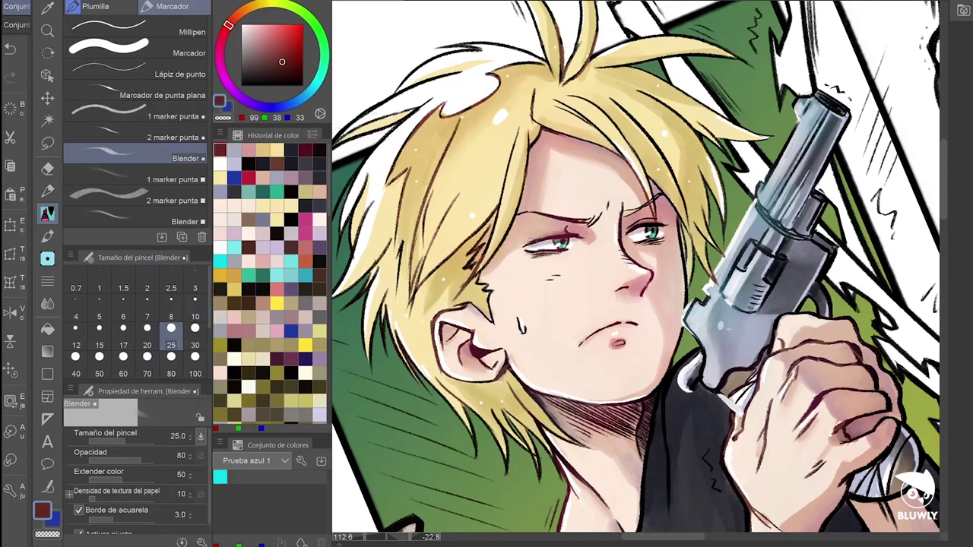
scroll(638, 270, "down", 5)
scroll(638, 270, "up", 3)
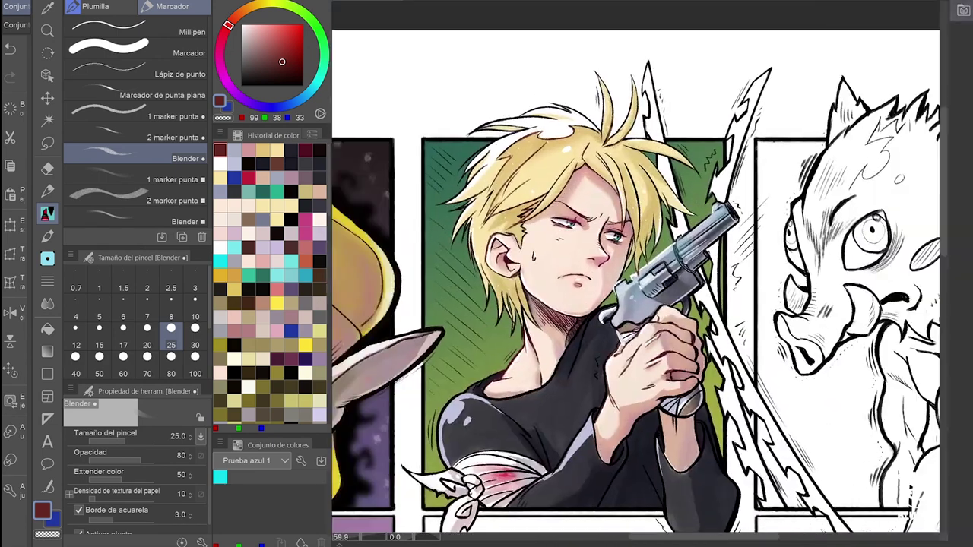
Step: Recolour the sweat drop outline on the cheek teal blue (RGB 42, 162, 191) with the size 25 Marcador brush
key("j")
left_click(307, 276)
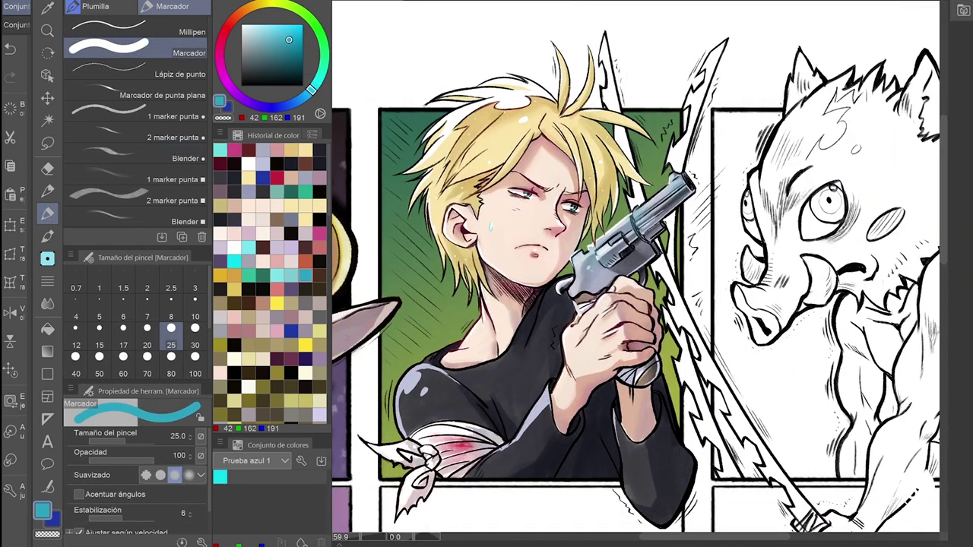
left_click(308, 277)
Step: Soften the hatching lines under the chin with pink (RGB 203, 145, 147), using the round marker at size 20
left_click(237, 163)
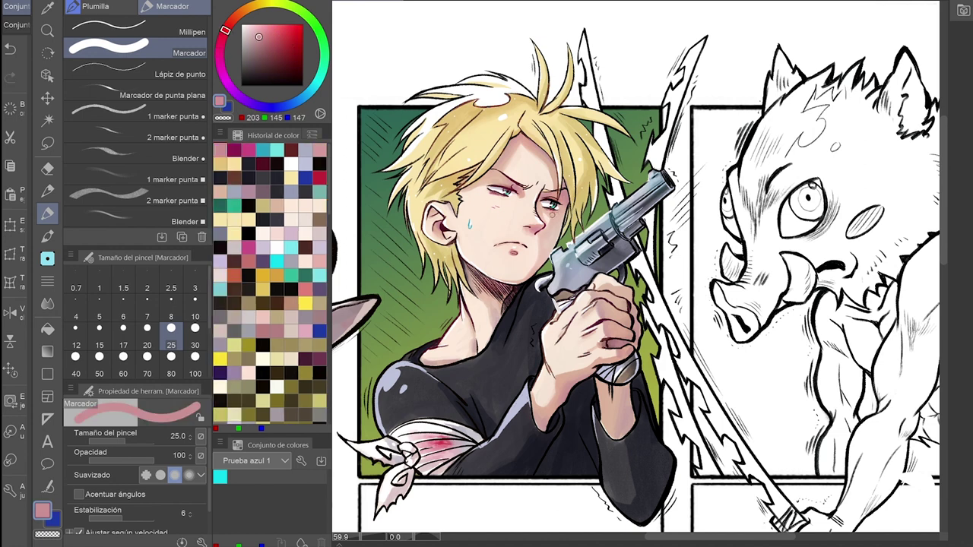
left_click(552, 215, "alt")
left_click(173, 116)
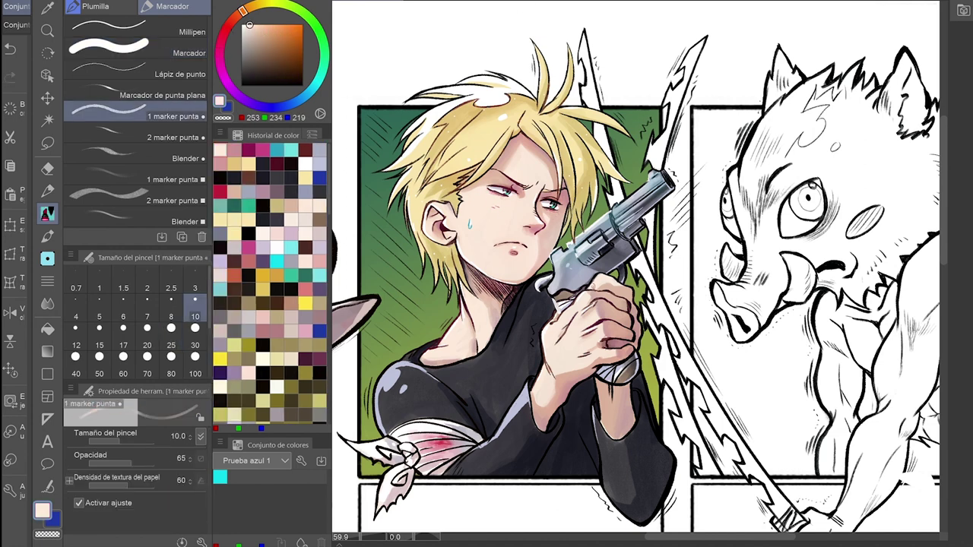
left_click(566, 326, "alt")
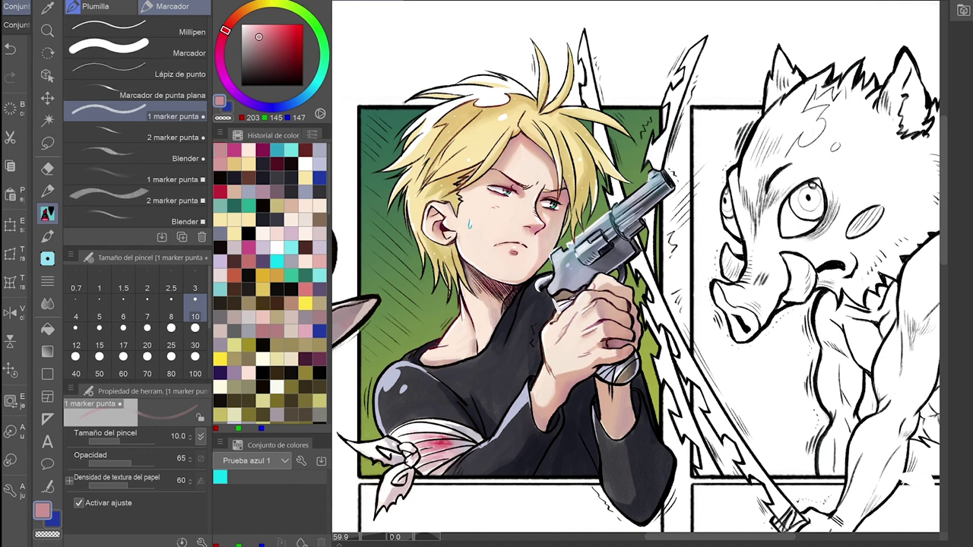
left_click(147, 337)
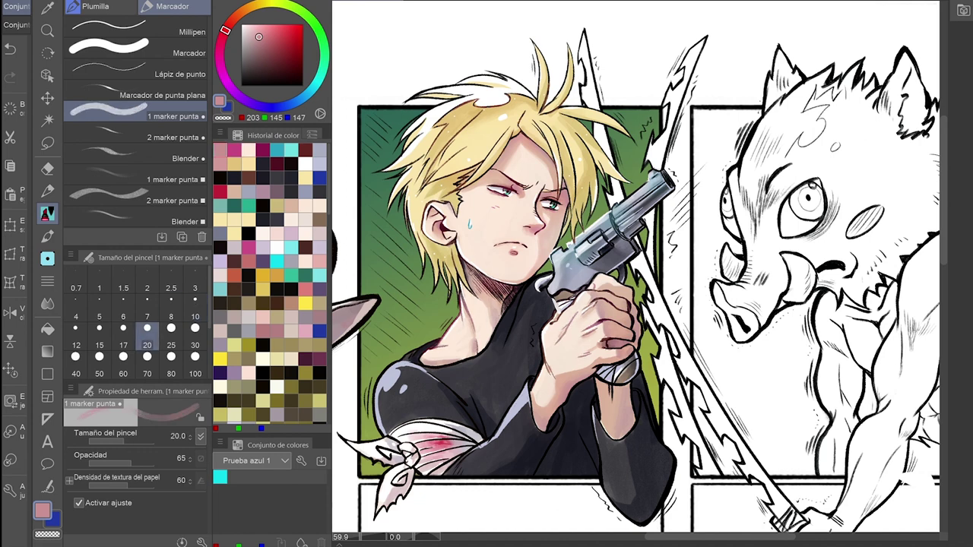
left_click_drag(471, 266, 507, 307)
left_click(513, 291, "alt")
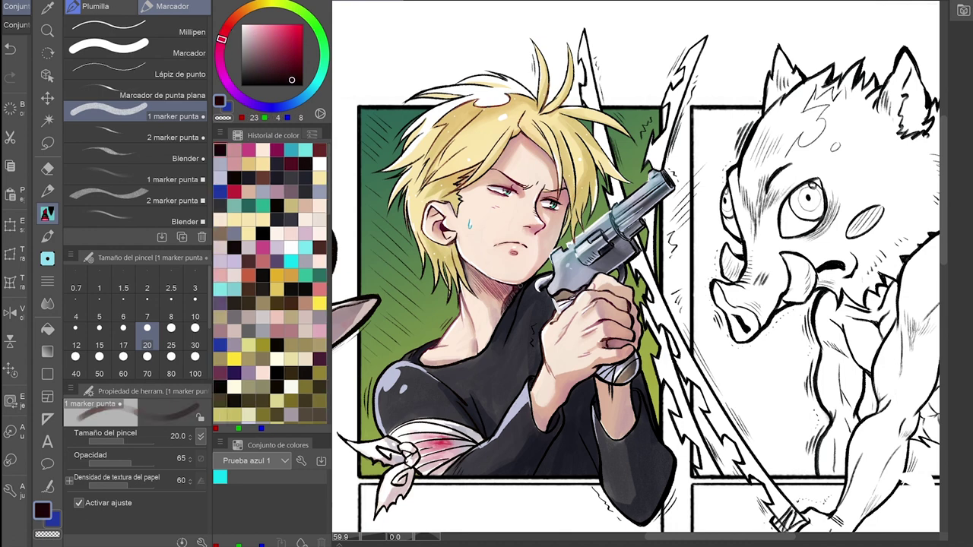
left_click(520, 142, "alt")
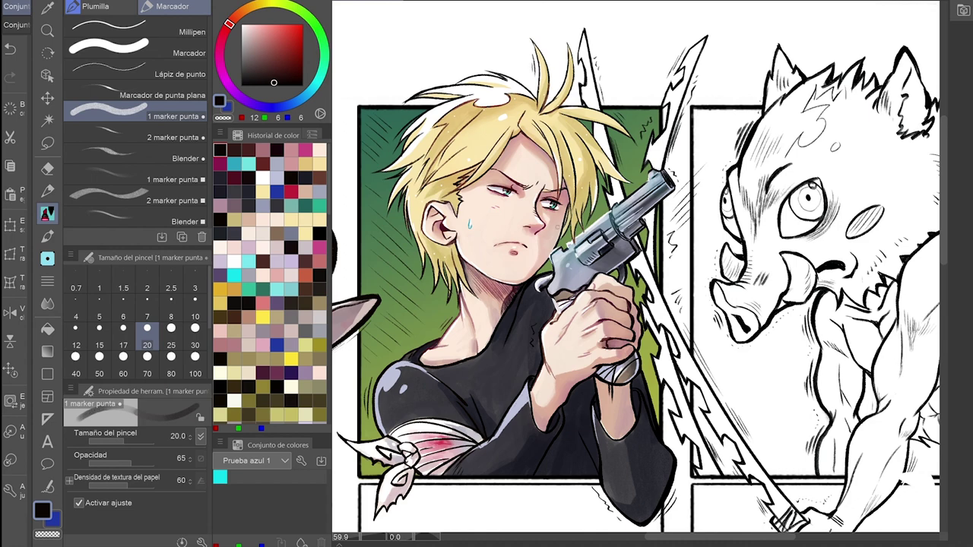
Step: Show the TEXT folder and add the caption "Banana Fish-Ash" in a hand-drawn style font, placed in the box below the blond character
scroll(484, 259, "down", 5)
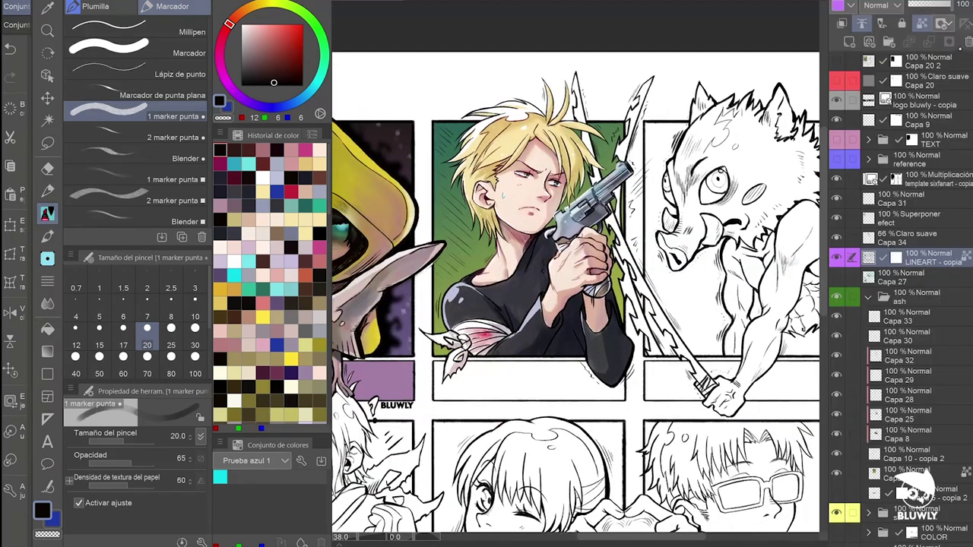
left_click(869, 139)
left_click(836, 139)
key("t")
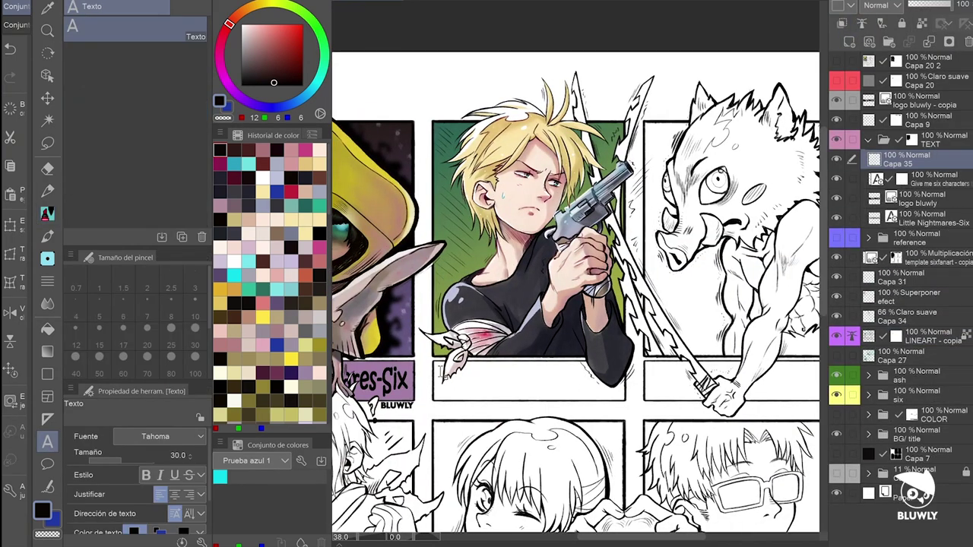
left_click(444, 380)
type("Banana Fish-Ash")
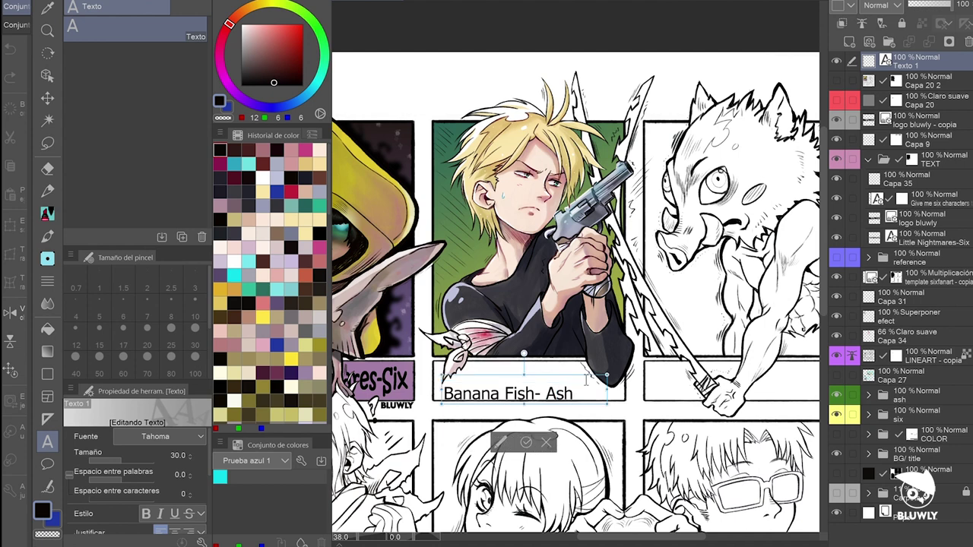
type("k")
left_click_drag(518, 386, 520, 384)
Step: Recolour the small motion marks above the revolver pale cream (RGB 253, 251, 219) on layer LINEART - copia
left_click(920, 355)
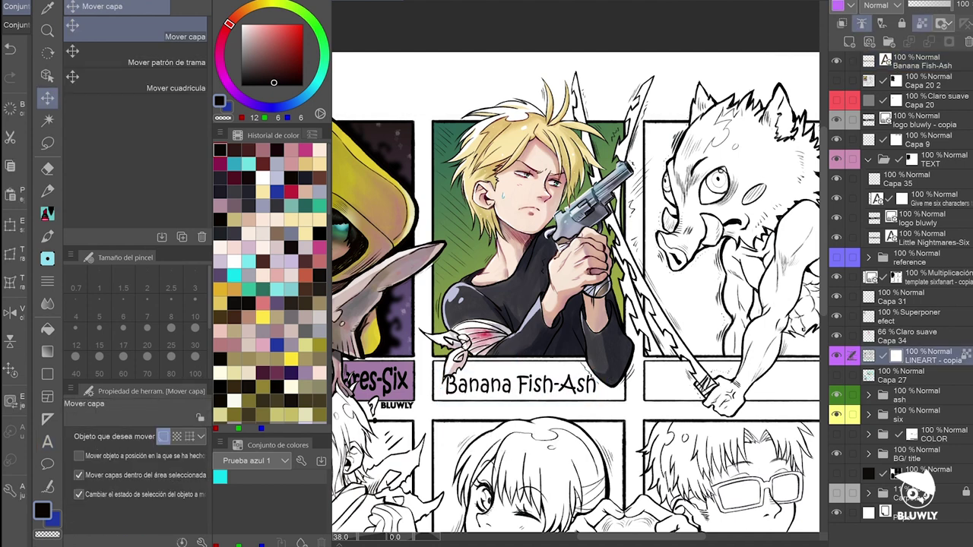
key("p")
left_click_drag(241, 10, 268, 4)
left_click_drag(438, 149, 445, 139)
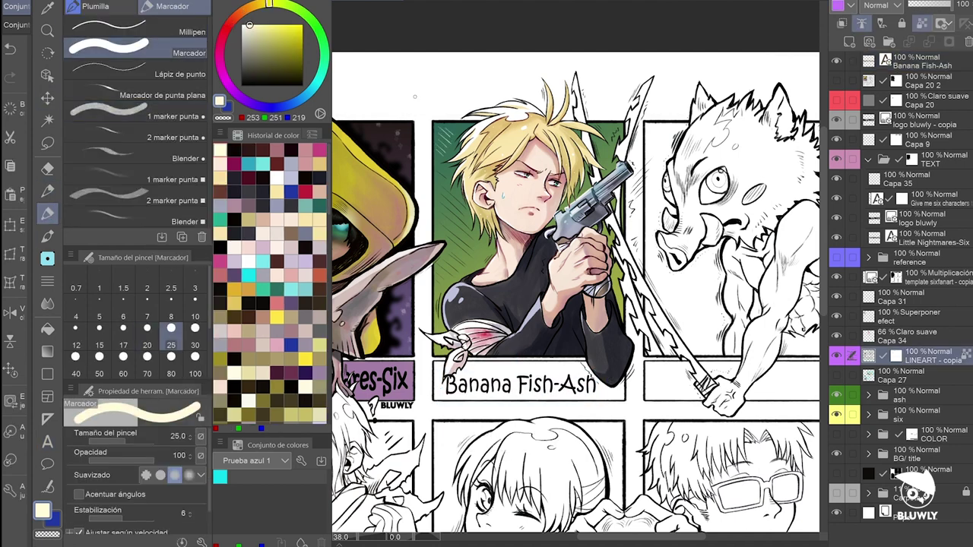
key("ctrl+z")
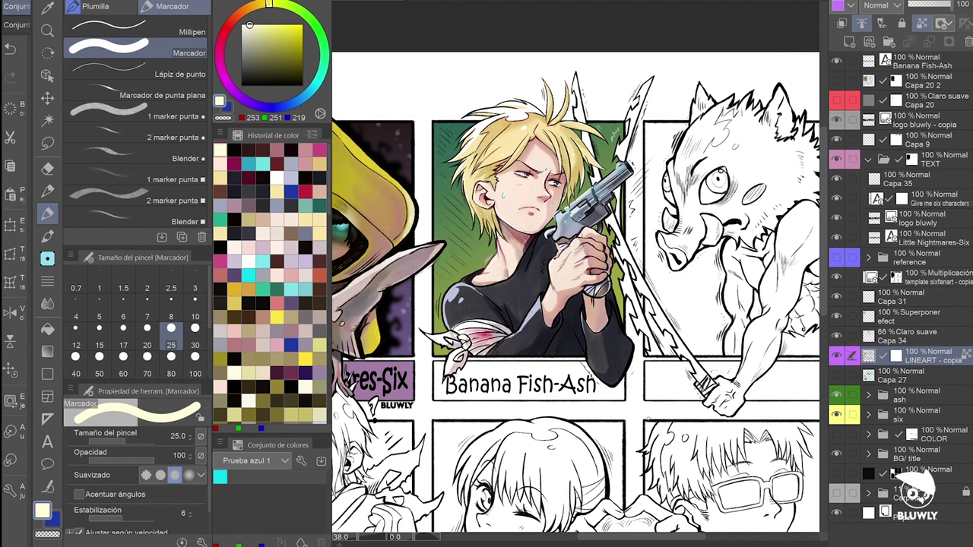